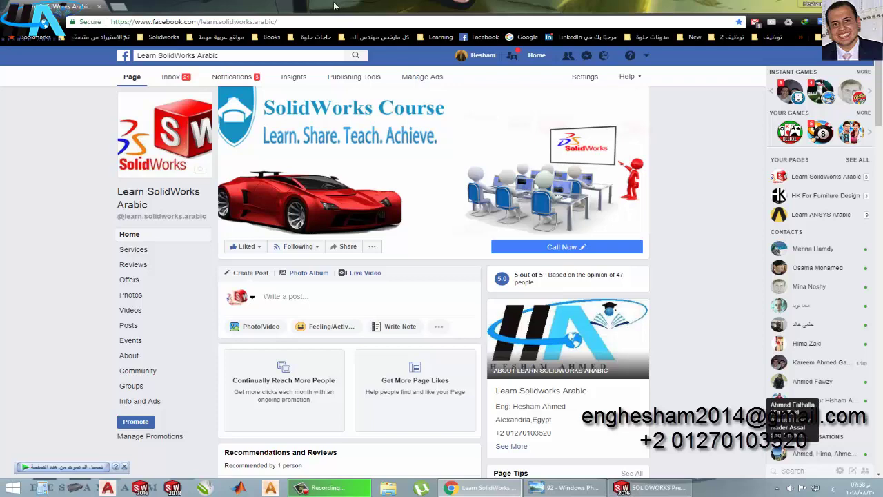
- Show the isometric reference drawing in Windows Photo Viewer and zoom in to read its dimensions
left_click(564, 487)
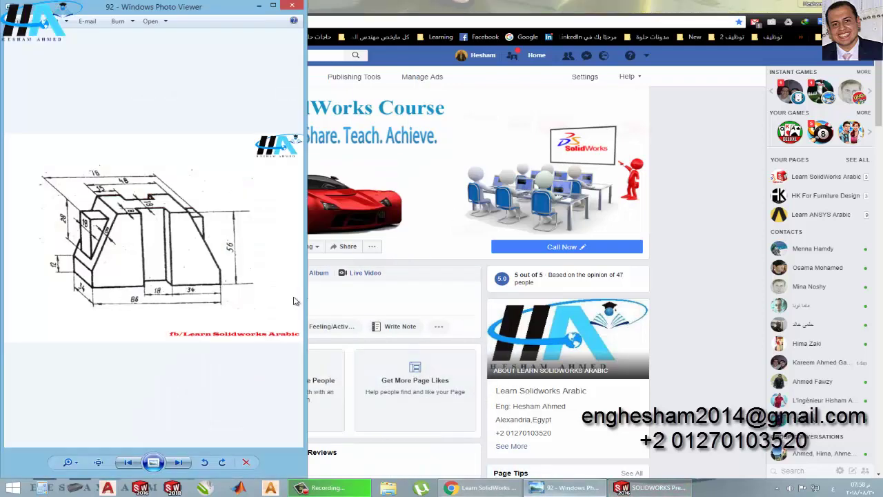
scroll(186, 265, "up", 1)
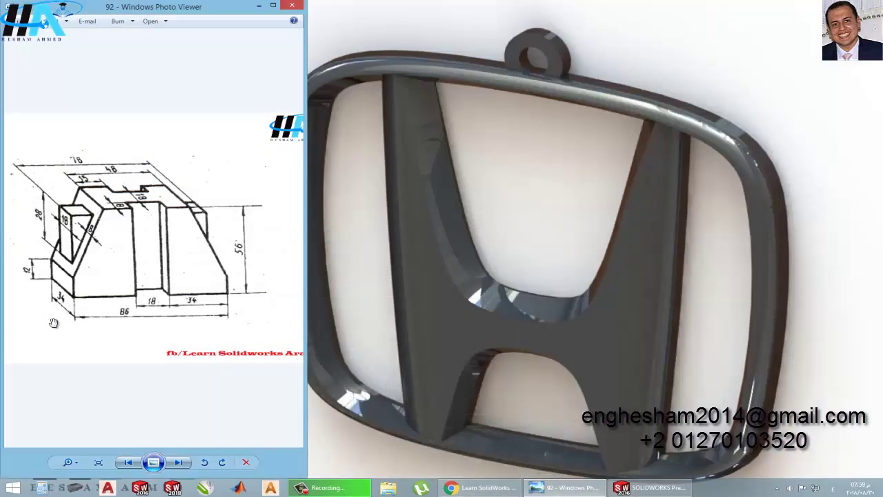
scroll(138, 258, "up", 1)
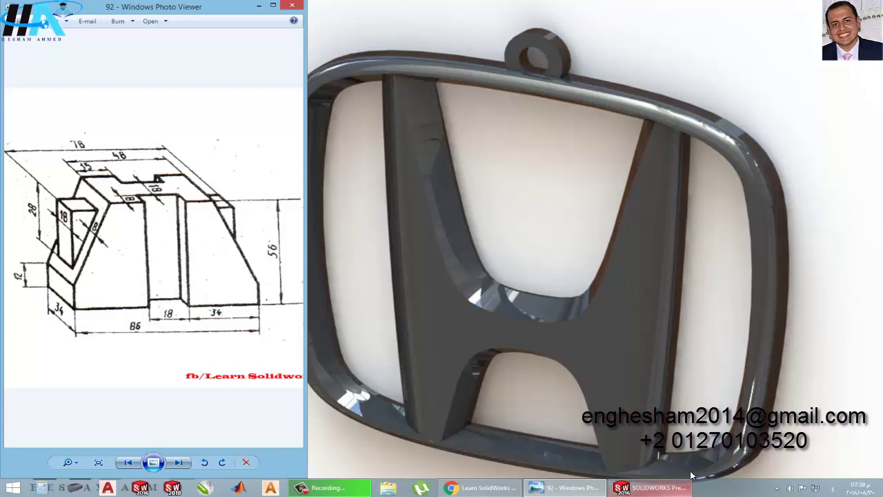
- Start a new sketch on the Front Plane of the SOLIDWORKS part
left_click(648, 488)
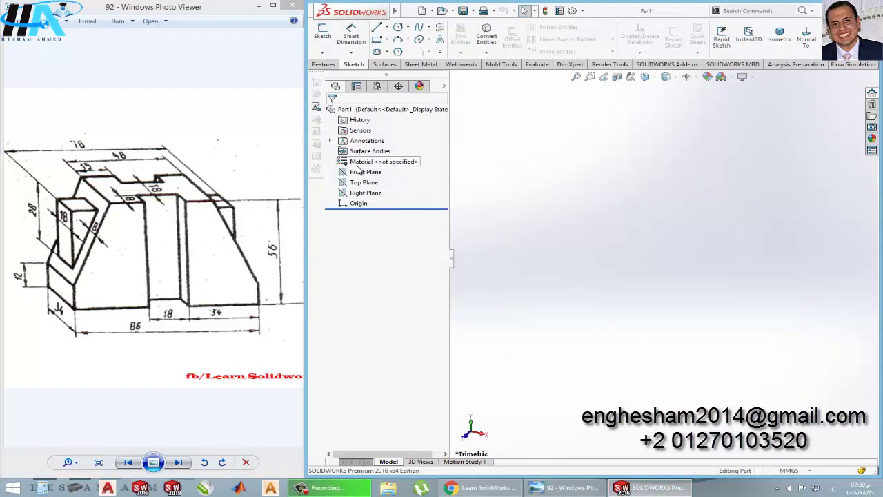
left_click(355, 174)
left_click(365, 171)
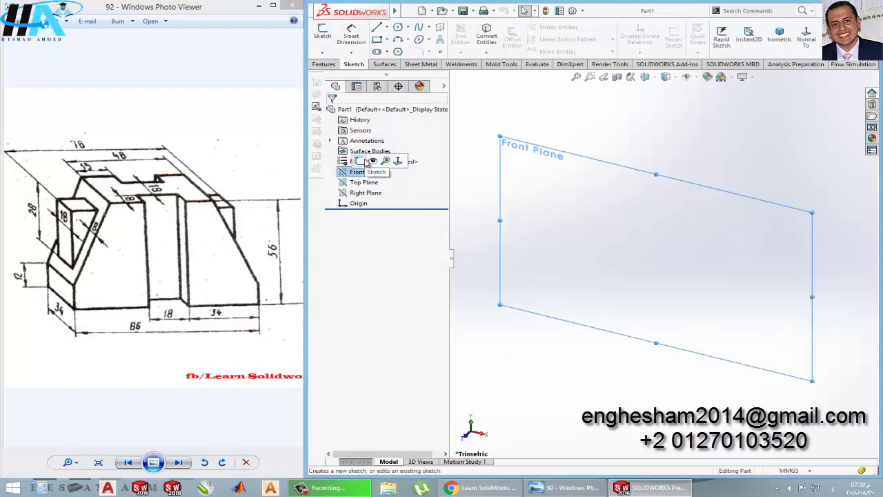
left_click(372, 165)
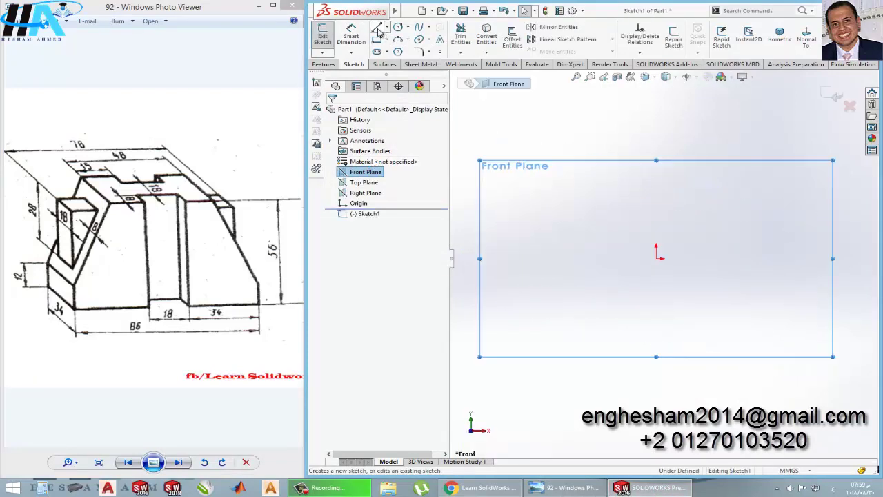
- Draw a closed six-sided trapezoid from the origin with short vertical sides and a flat top
left_click(377, 28)
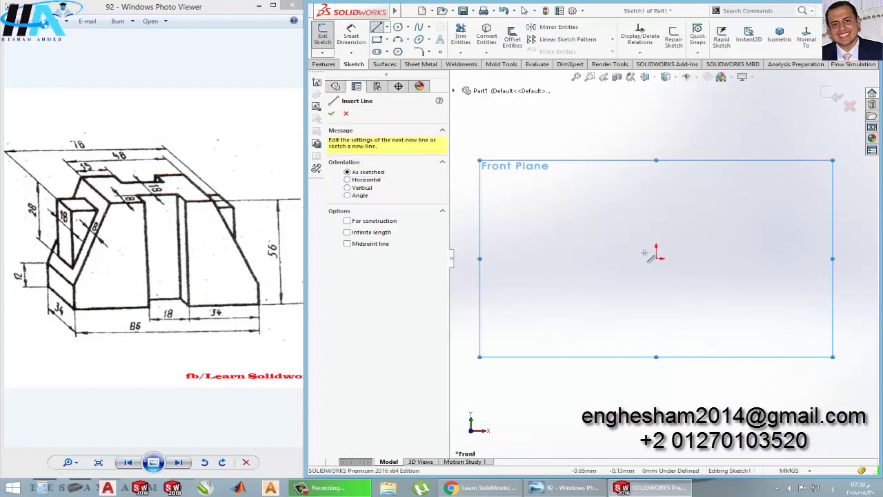
left_click(657, 259)
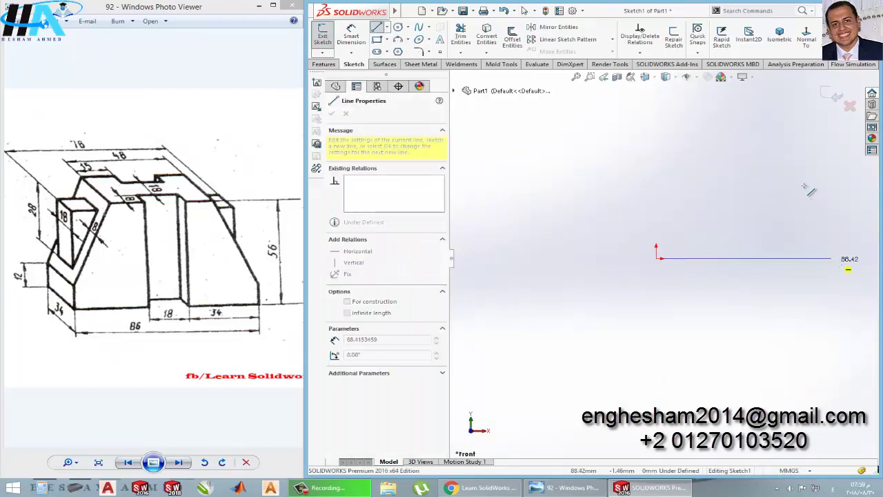
left_click(832, 259)
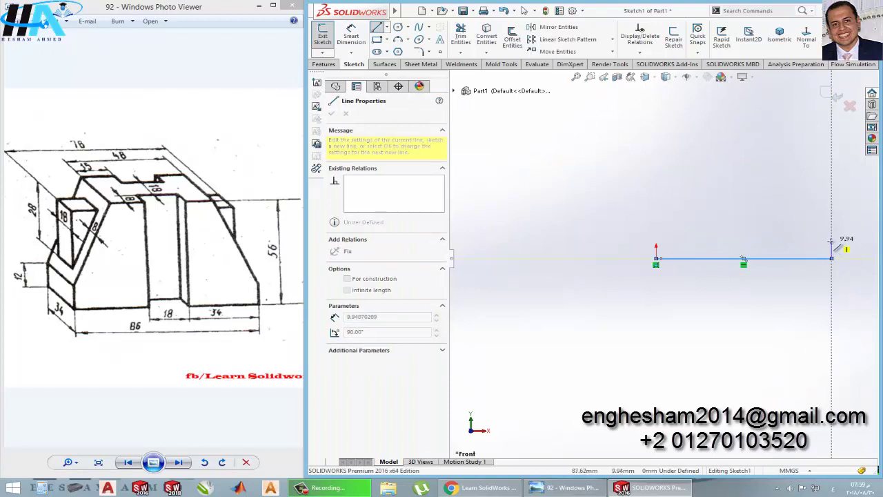
left_click(831, 241)
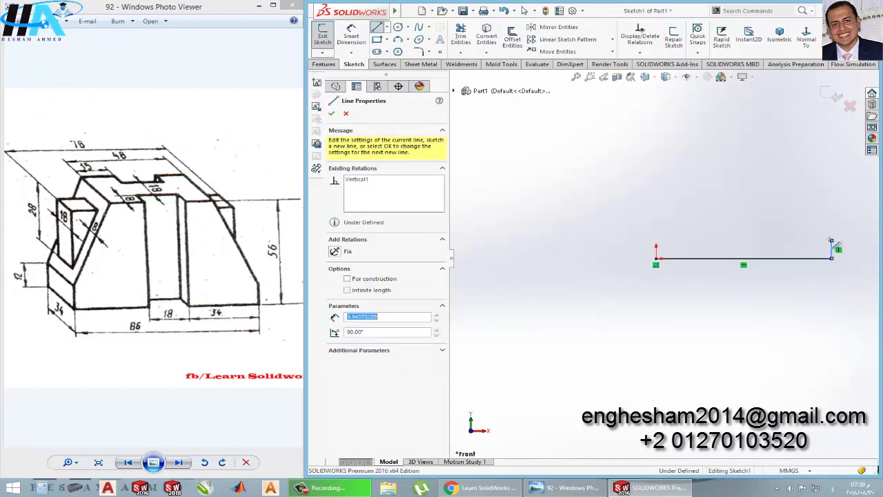
left_click(793, 147)
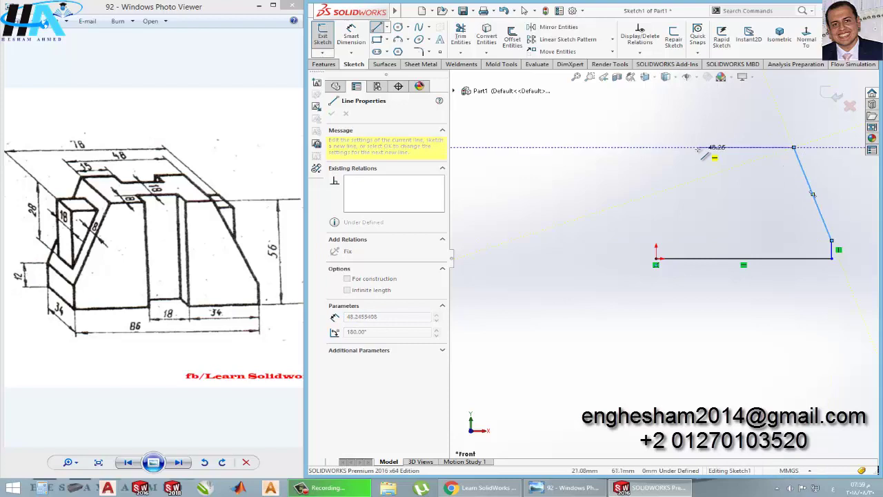
left_click(697, 147)
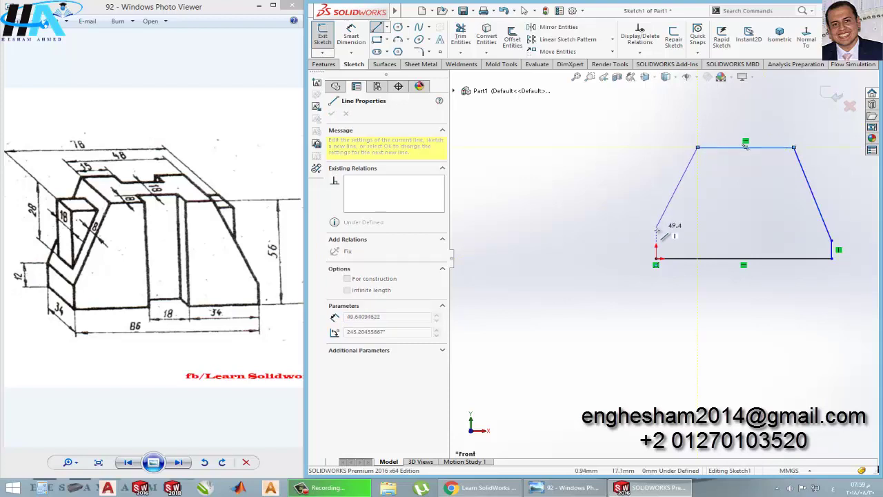
left_click(657, 230)
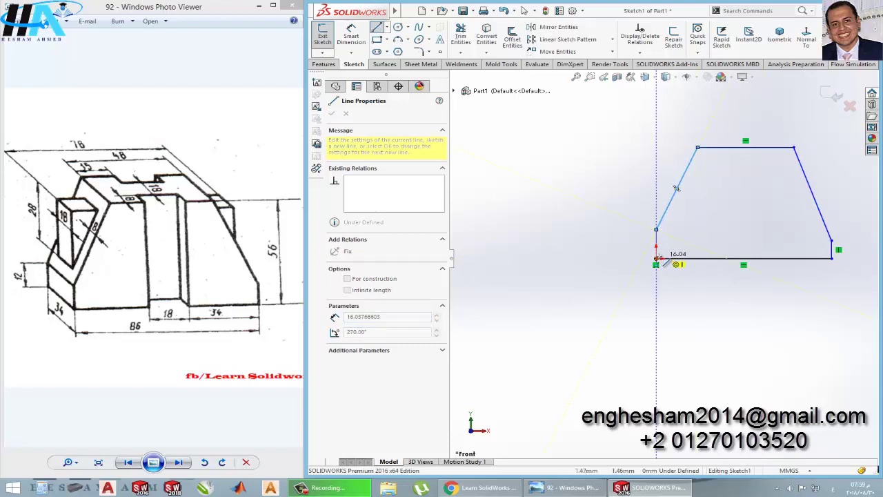
left_click(656, 259)
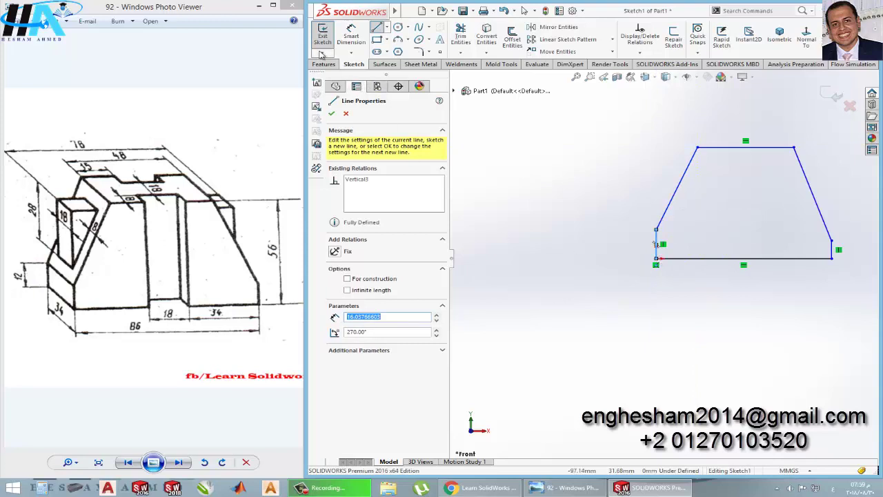
key("Escape")
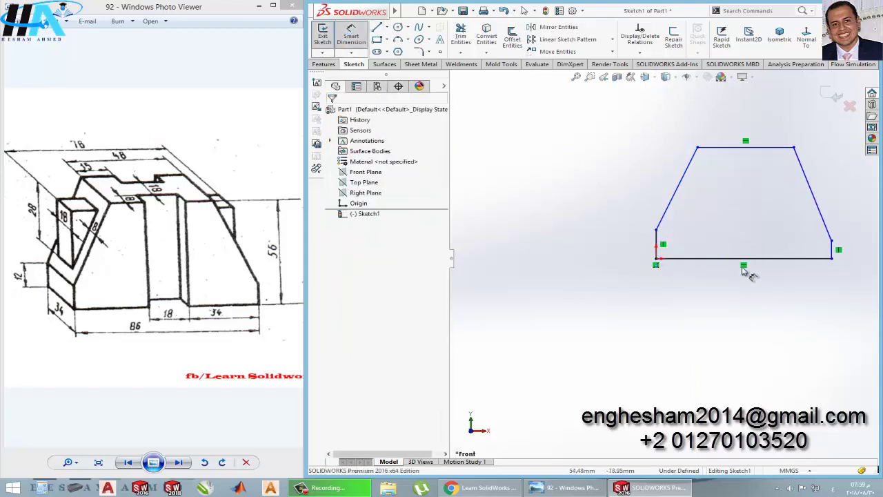
- Dimension the trapezoid's bottom edge to 86 mm and its overall height to 56 mm
left_click(735, 259)
left_click(721, 312)
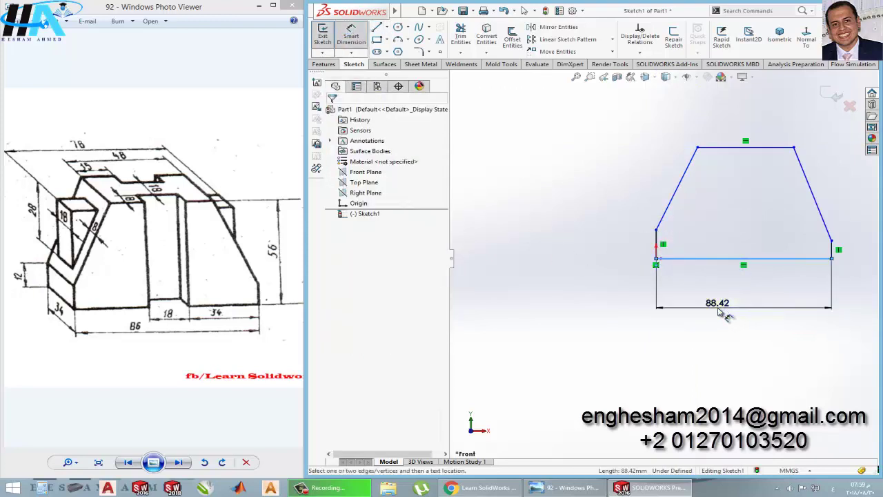
type("86")
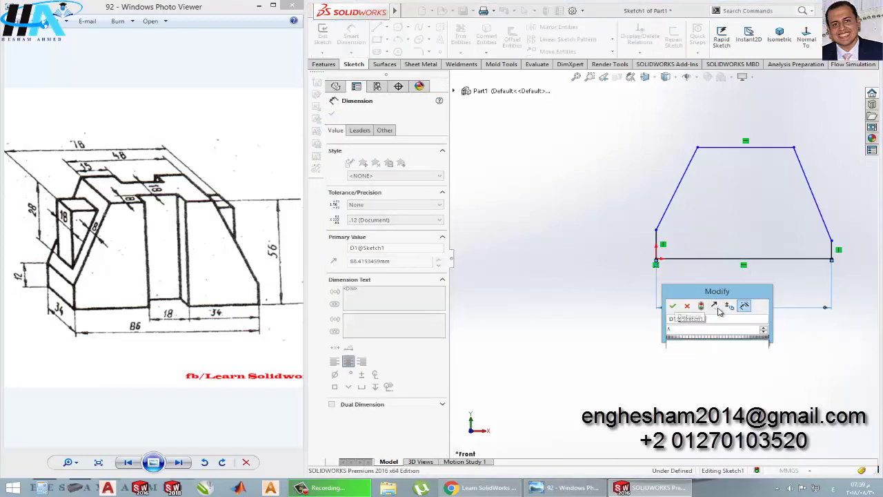
key("Return")
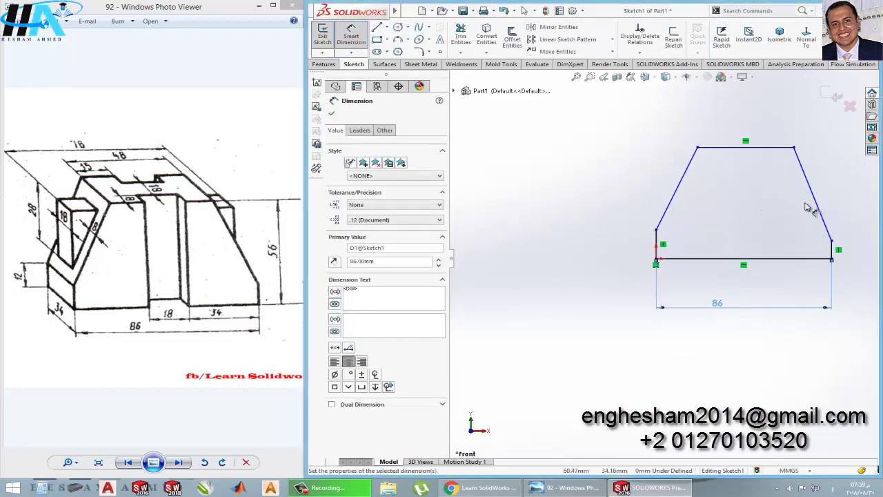
left_click(803, 260)
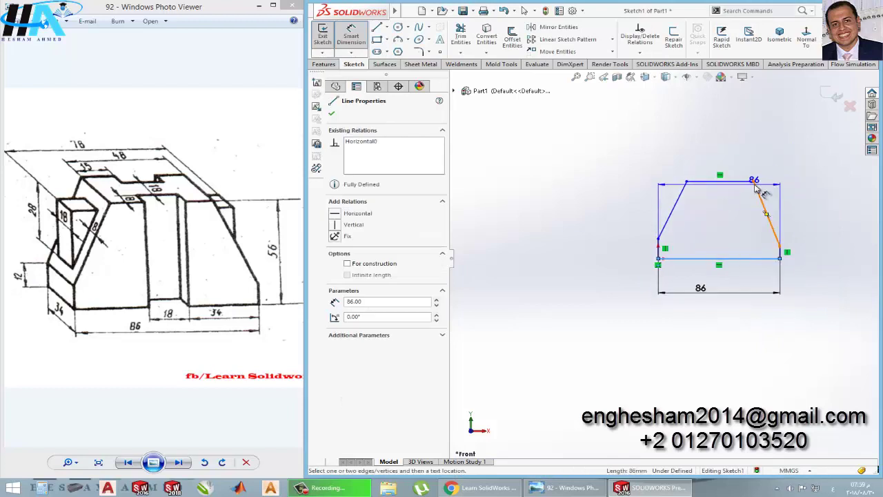
left_click(731, 186)
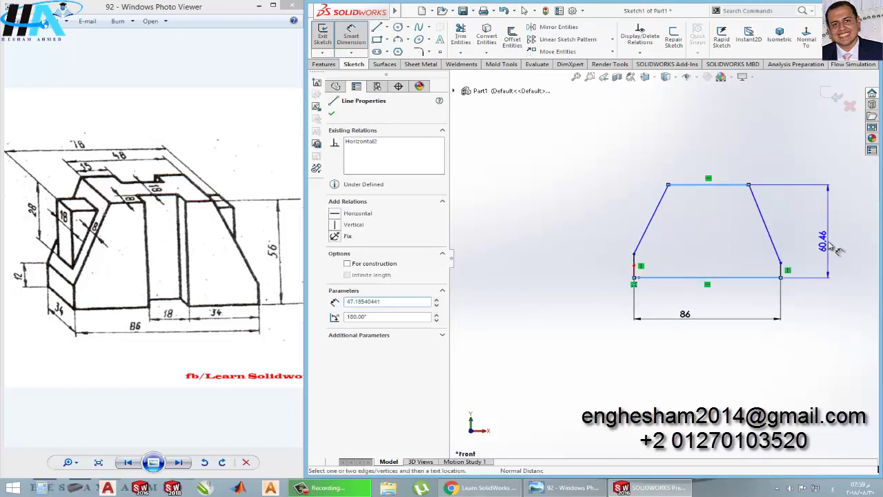
left_click(830, 246)
type("56")
key("Return")
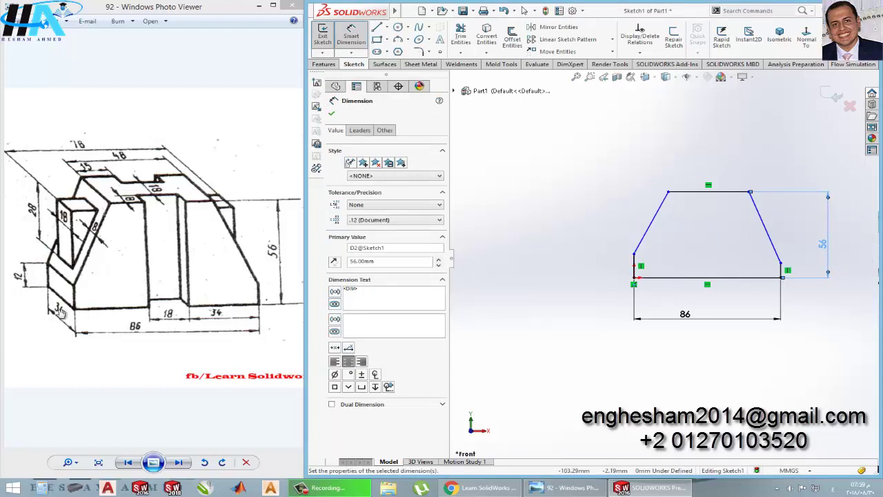
- Set both short vertical side edges to 12 mm
scroll(635, 262, "down", 2)
scroll(644, 282, "down", 2)
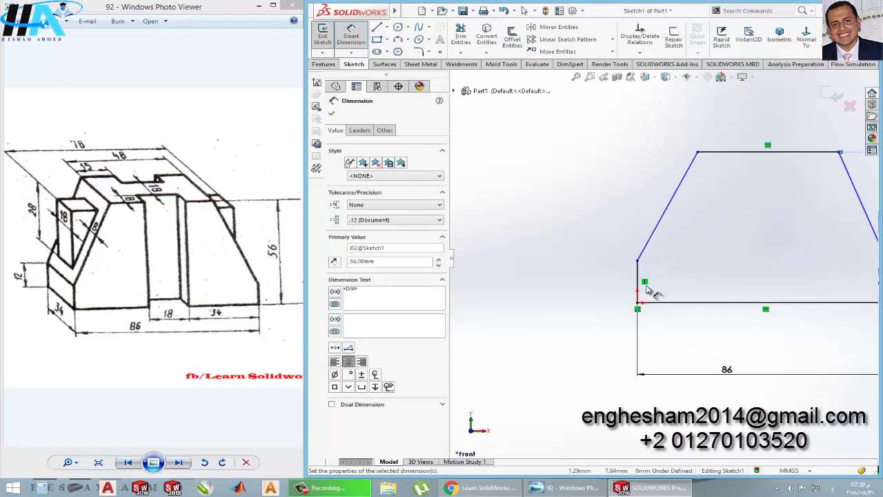
left_click(635, 273)
left_click(575, 279)
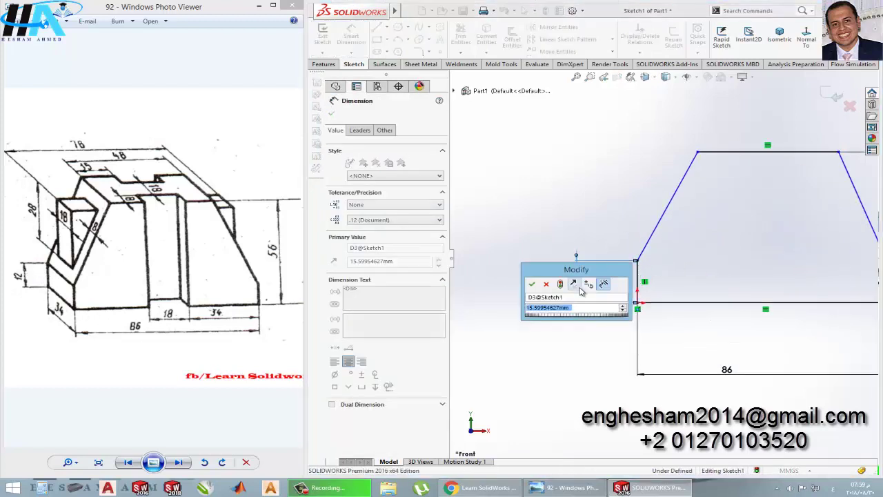
type("2")
key("Return")
scroll(665, 258, "up", 2)
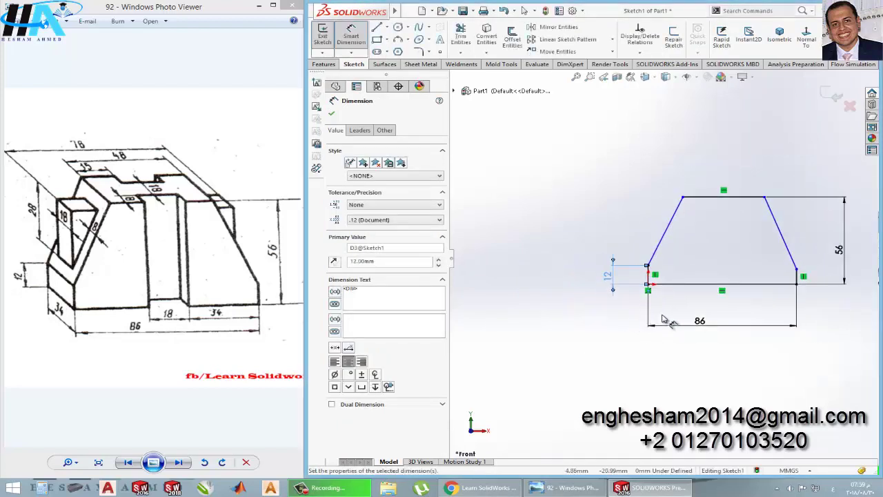
scroll(664, 258, "up", 1)
scroll(855, 307, "down", 2)
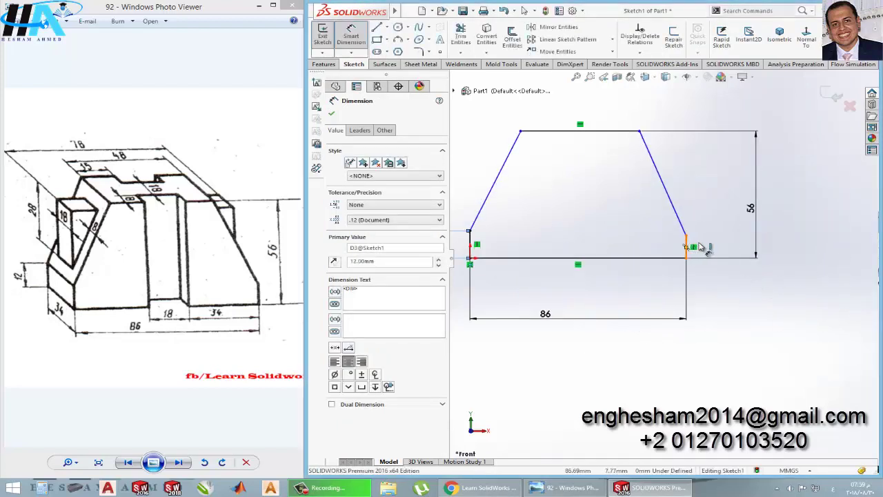
left_click(689, 248)
left_click(720, 247)
type("12")
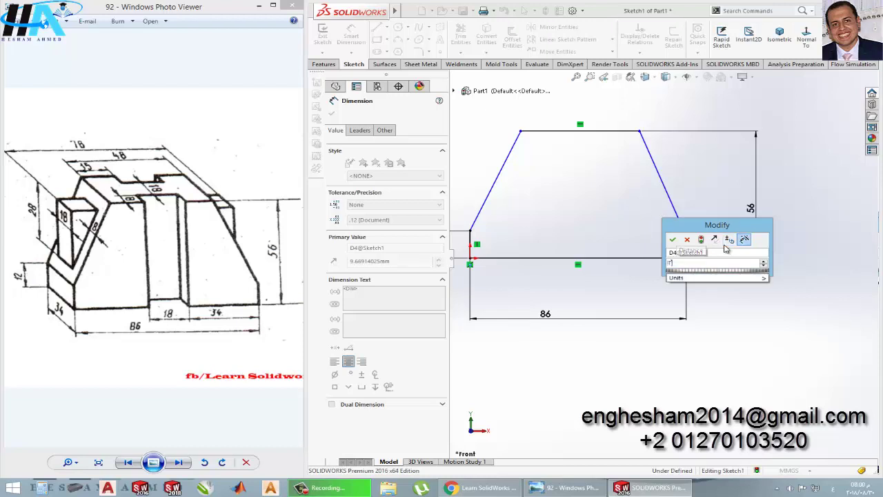
key("Return")
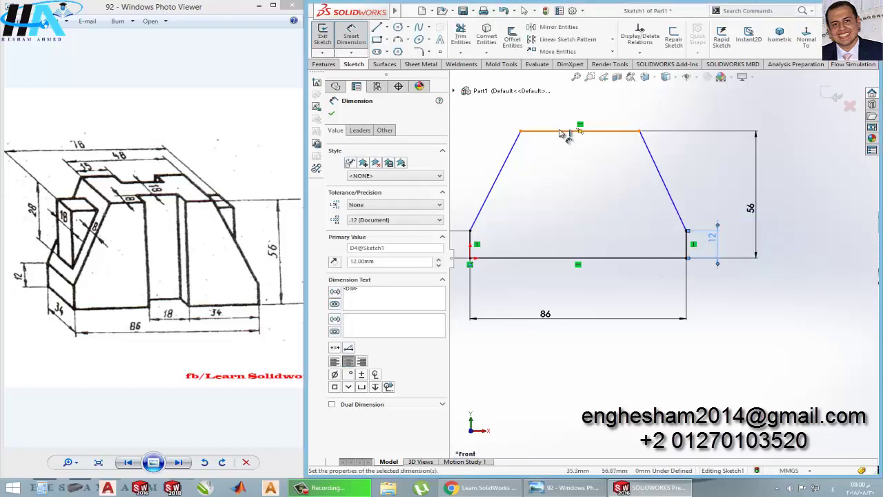
- Dimension the trapezoid's top edge to 48 mm
left_click(562, 131)
left_click(552, 100)
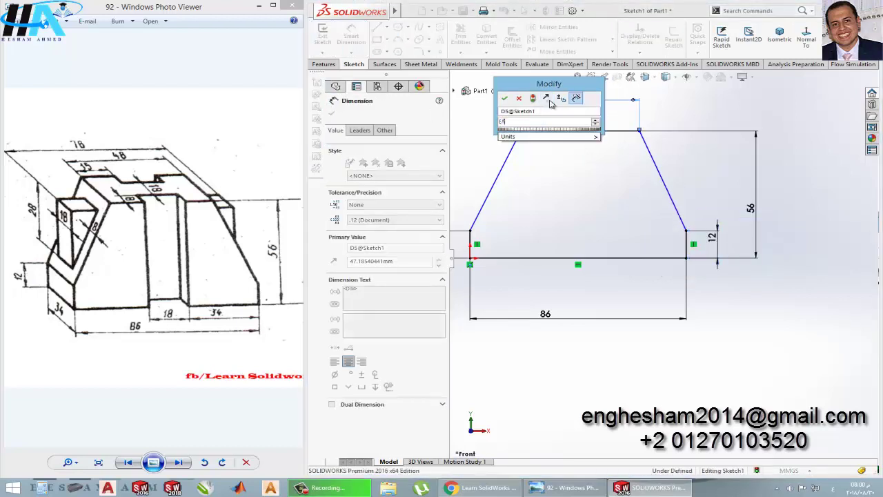
type("8")
key("Return")
scroll(579, 185, "up", 2)
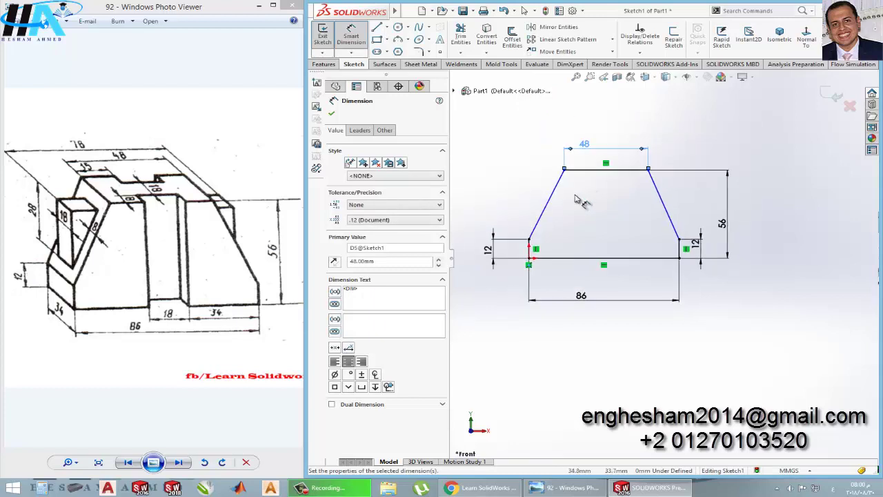
scroll(563, 174, "down", 1)
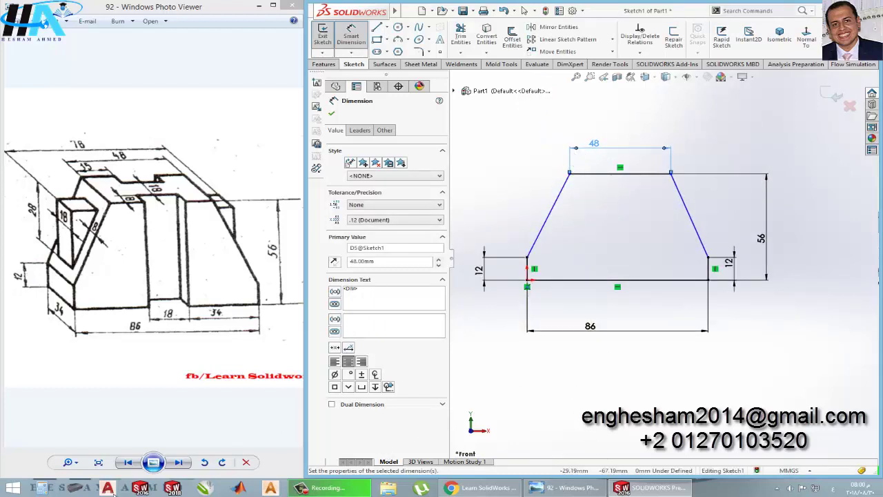
left_click(42, 488)
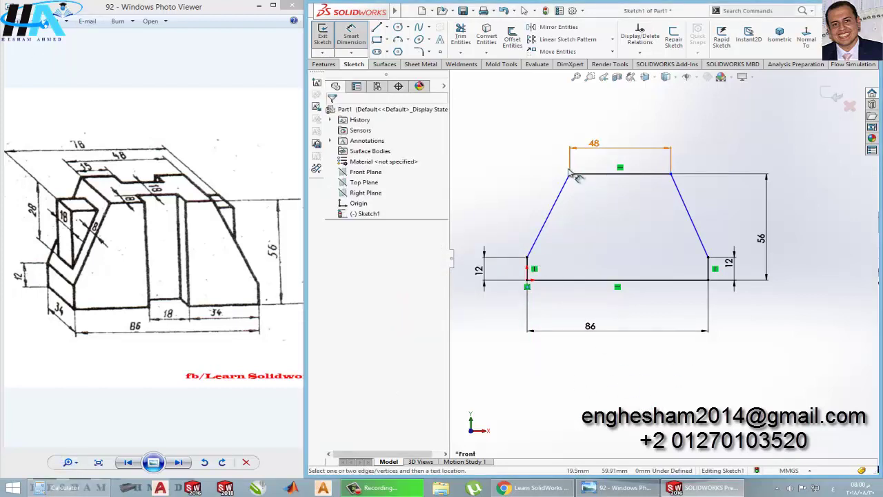
- Set the top-left corner 19 mm horizontally from the bottom-left corner, fully defining the sketch
left_click(570, 175)
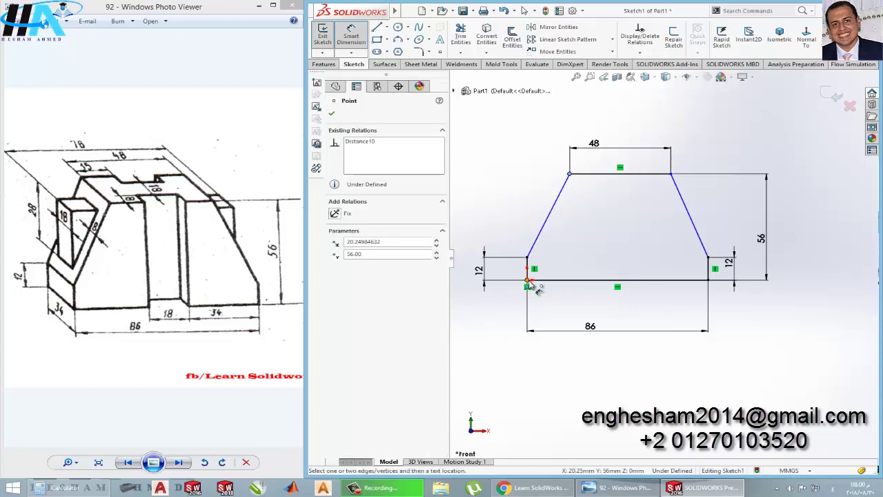
left_click(528, 280)
left_click(549, 131)
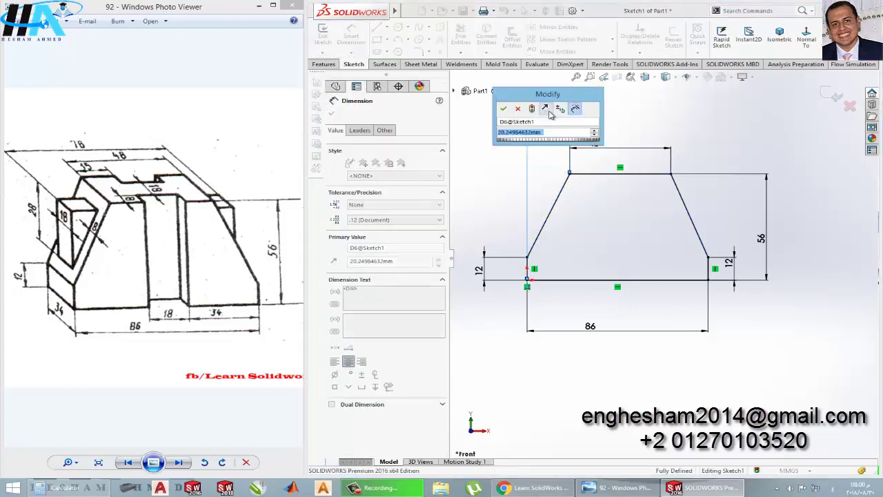
type("19")
key("Return")
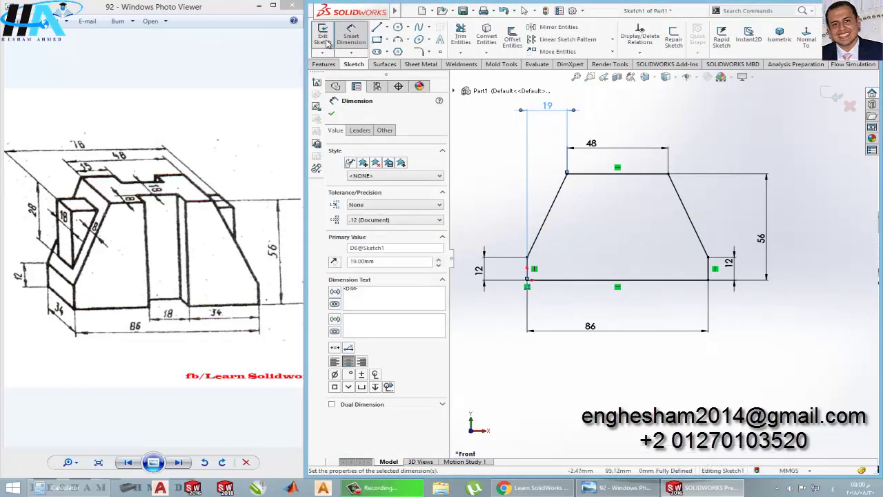
- Extrude the trapezoid sketch as a Blind Boss-Extrude1 solid block and rotate to inspect it
left_click(323, 42)
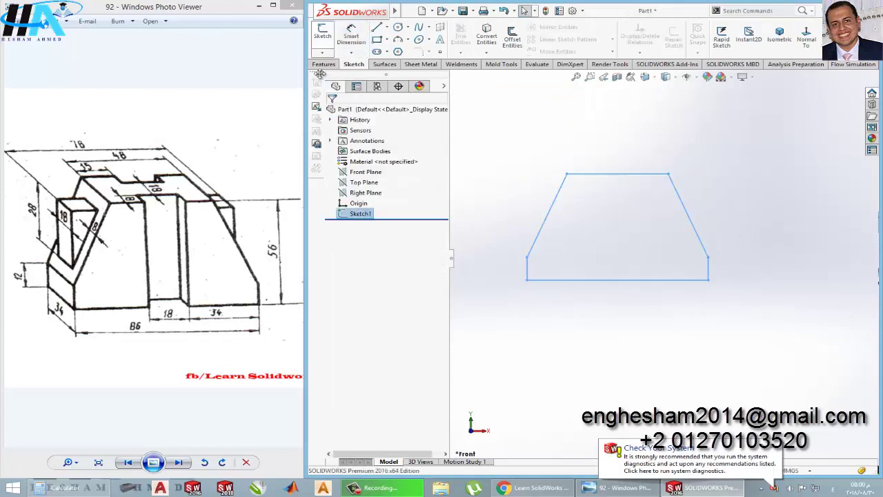
left_click(323, 65)
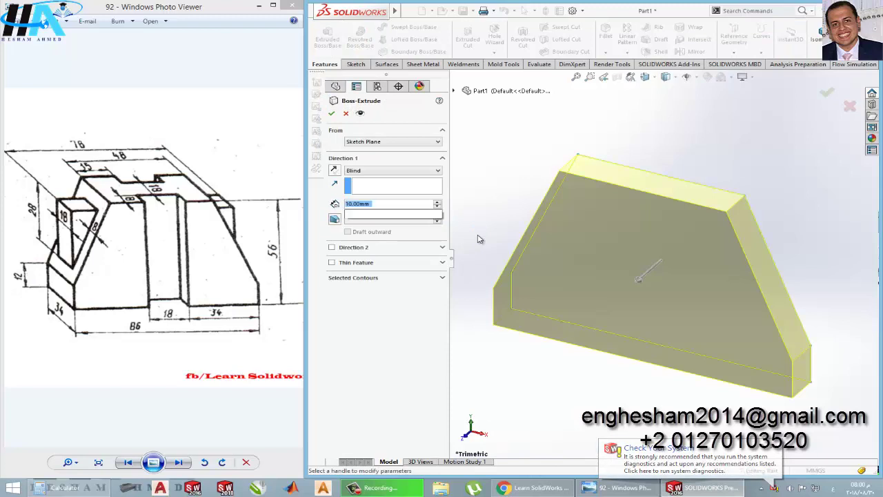
left_click(332, 114)
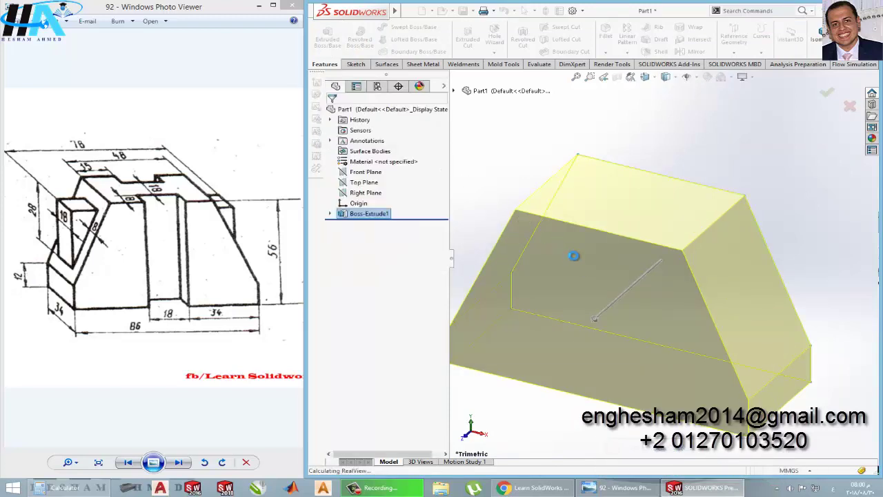
middle_click_drag(575, 253, 629, 213)
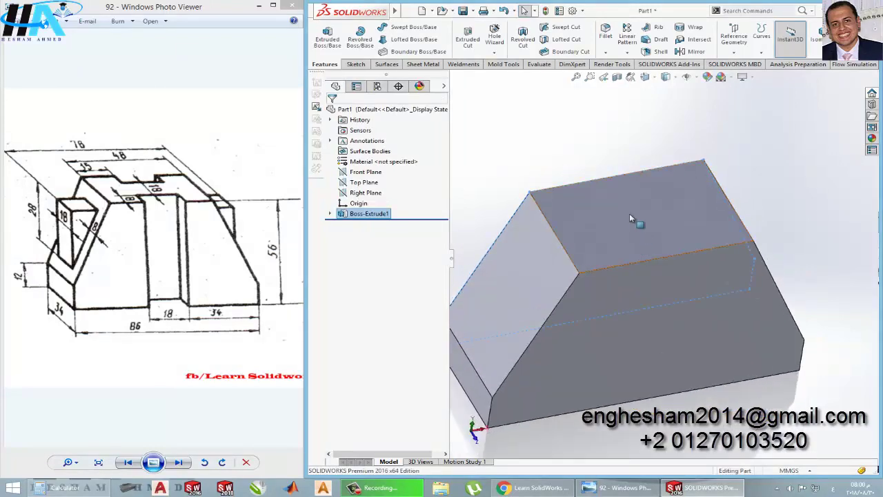
- On the block's top face, sketch two rectangles touching its back and front long edges
left_click(636, 215)
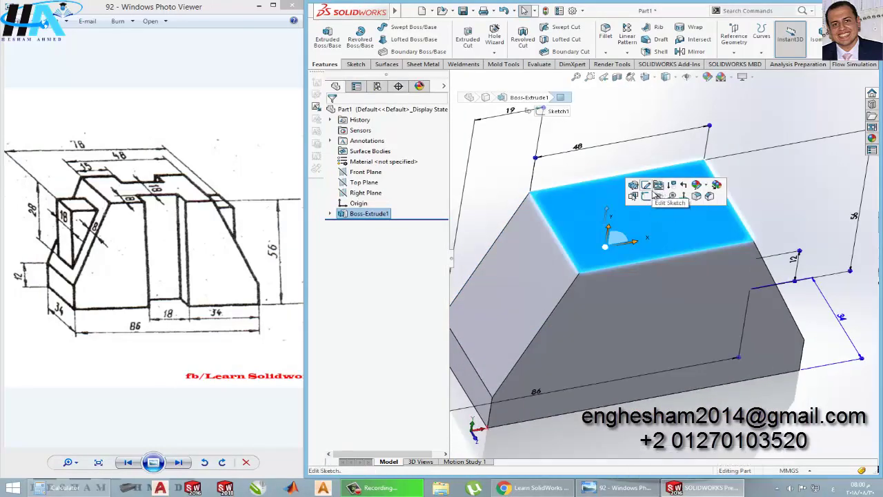
left_click(662, 194)
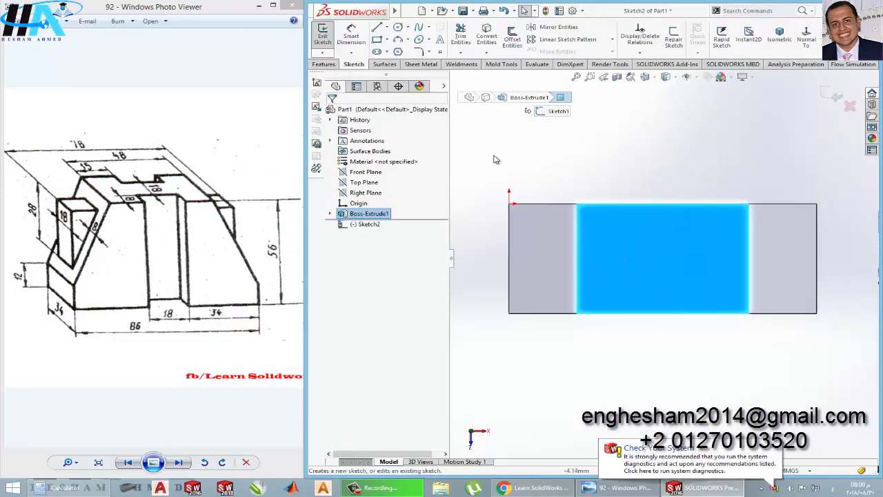
key("Escape")
left_click(377, 40)
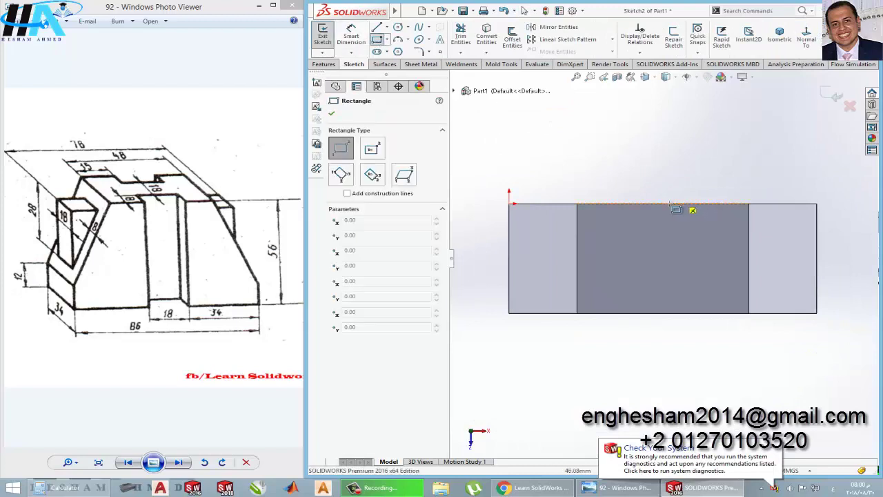
left_click(633, 204)
left_click(685, 235)
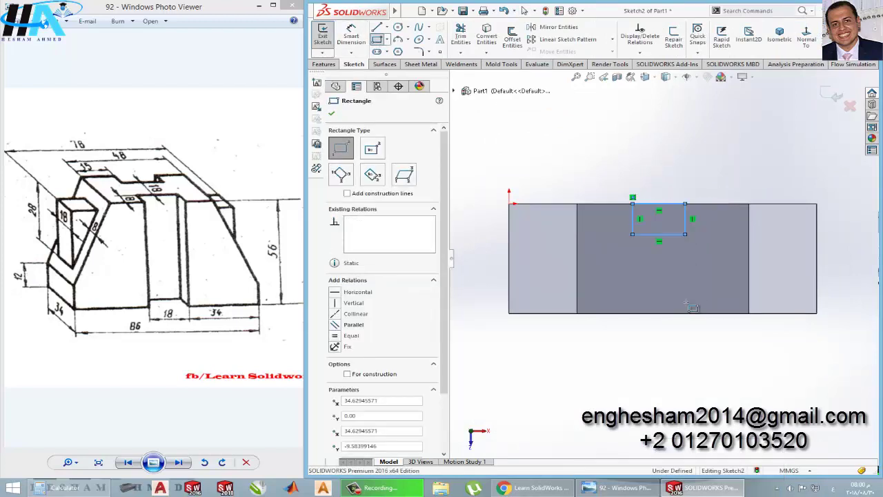
left_click(633, 313)
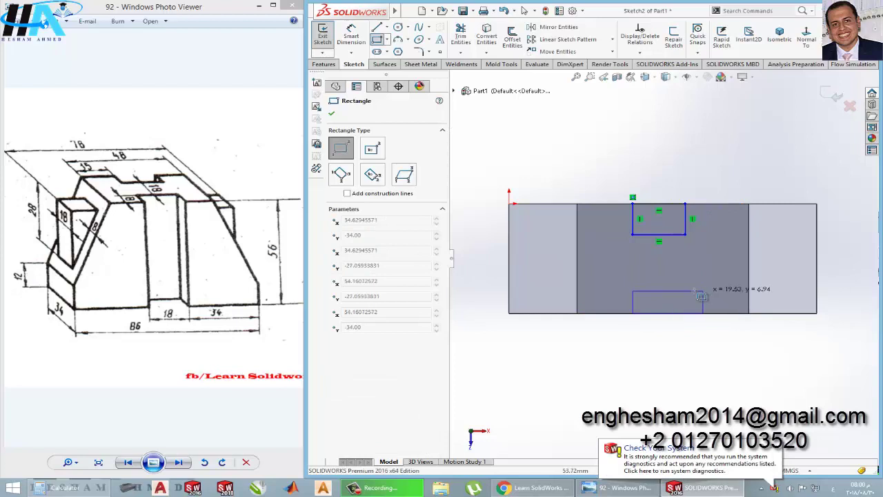
left_click(685, 287)
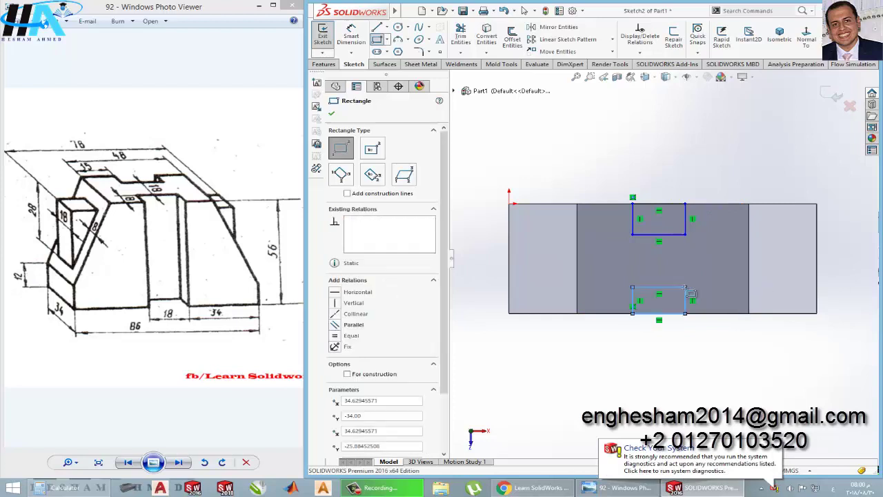
left_click(349, 33)
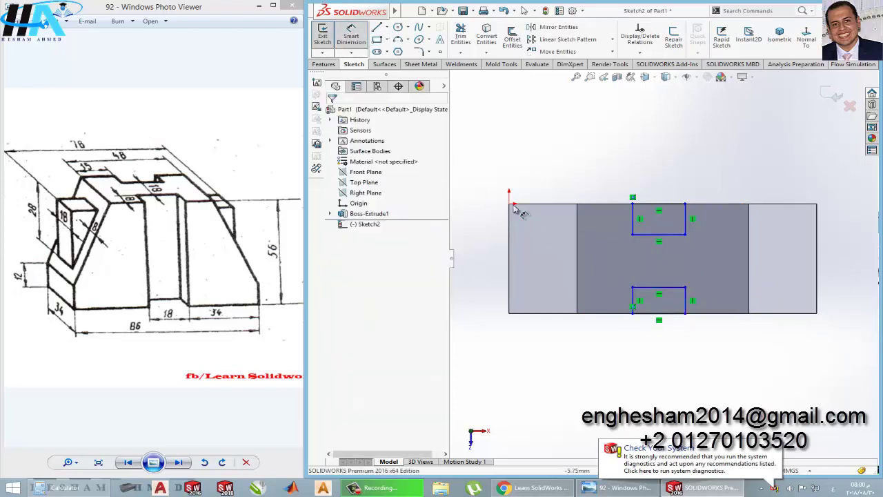
- Make both slot rectangles 8 mm deep
left_click(634, 299)
left_click(620, 297)
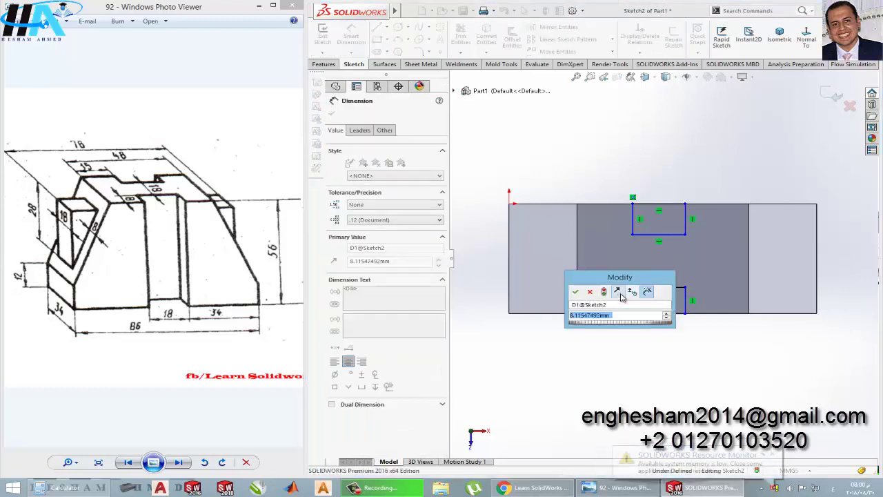
type("8")
key("Return")
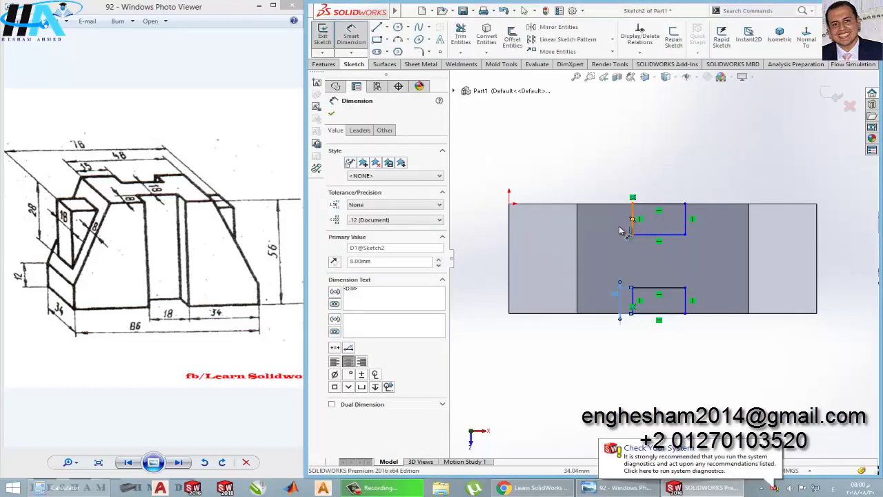
left_click(631, 229)
left_click(618, 232)
type("8")
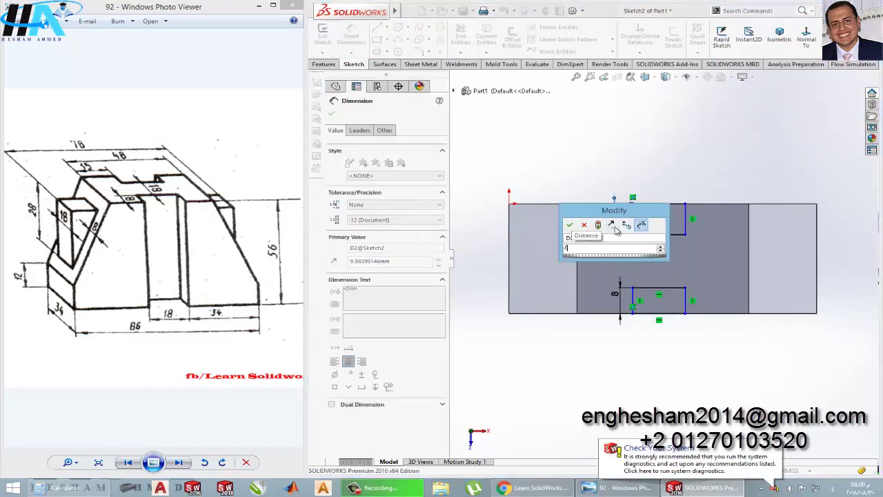
key("Return")
- Place both rectangles 15 mm in from the top face's left edge
scroll(625, 249, "down", 1)
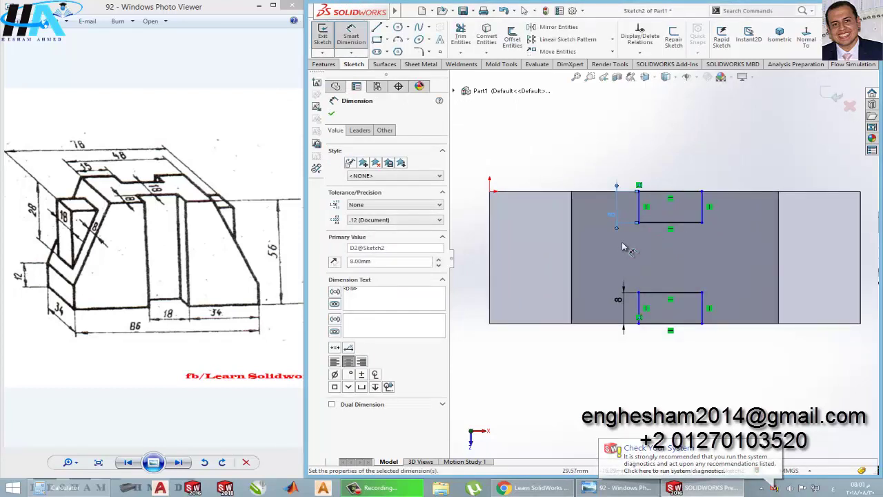
left_click(638, 207)
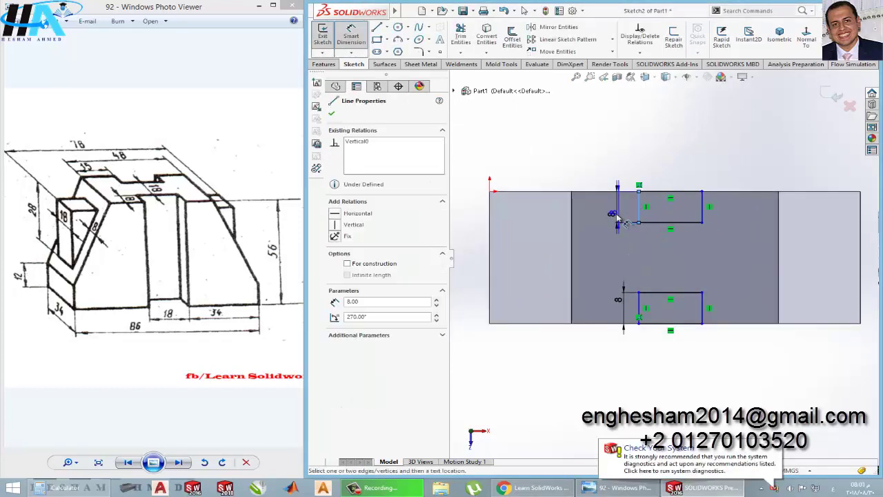
left_click(572, 212)
left_click(599, 154)
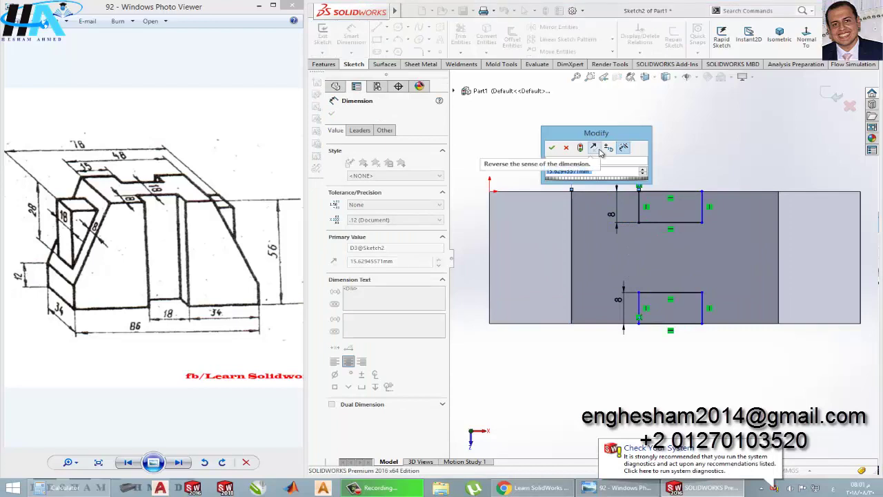
type("15")
key("Return")
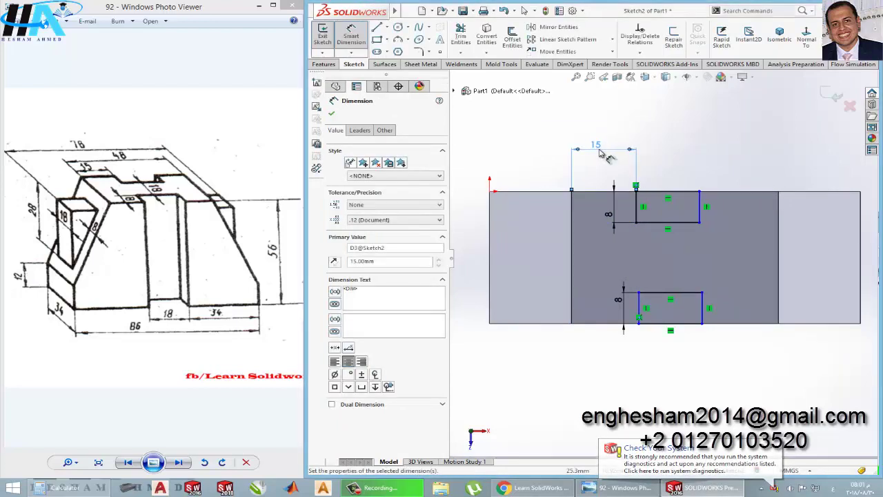
left_click(639, 306)
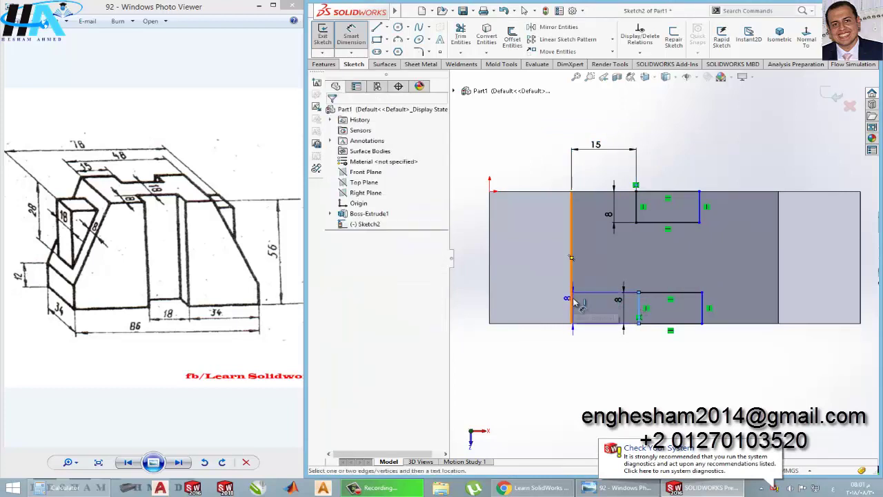
left_click(572, 302)
left_click(605, 378)
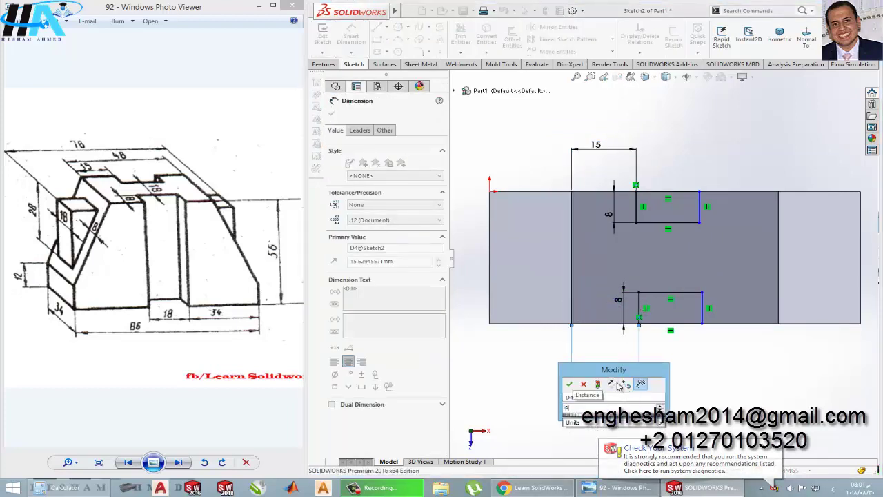
type("15")
key("Return")
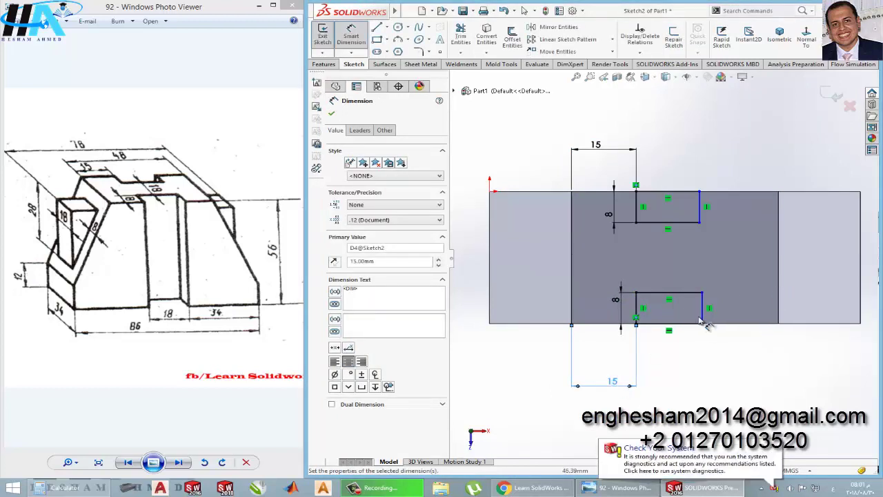
- Stretch both rectangles to sit 15 mm from the face's right edge and close the sketch
left_click_drag(711, 318, 752, 298)
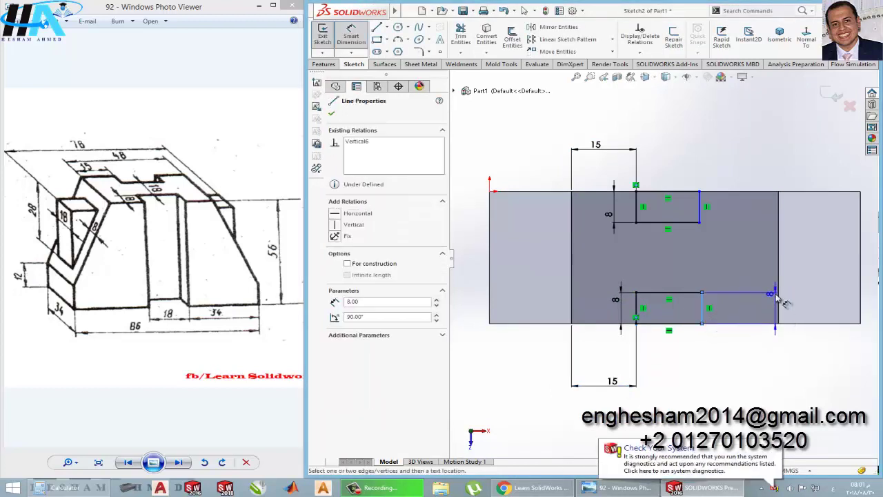
left_click(776, 299)
left_click(743, 364)
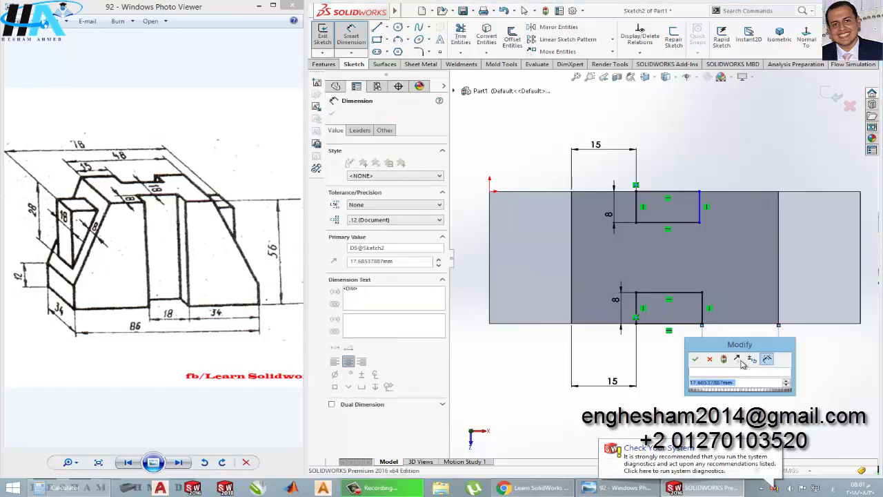
type("15")
key("Return")
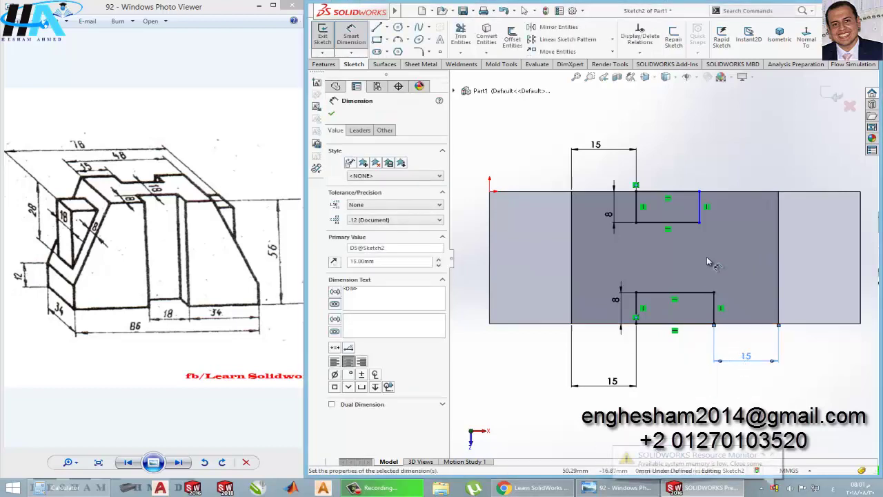
left_click_drag(699, 220, 778, 222)
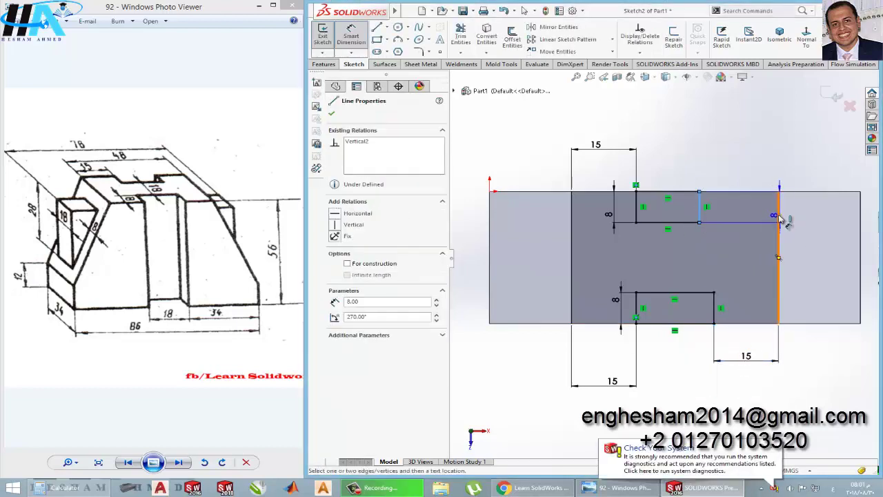
left_click(779, 217)
left_click(690, 151)
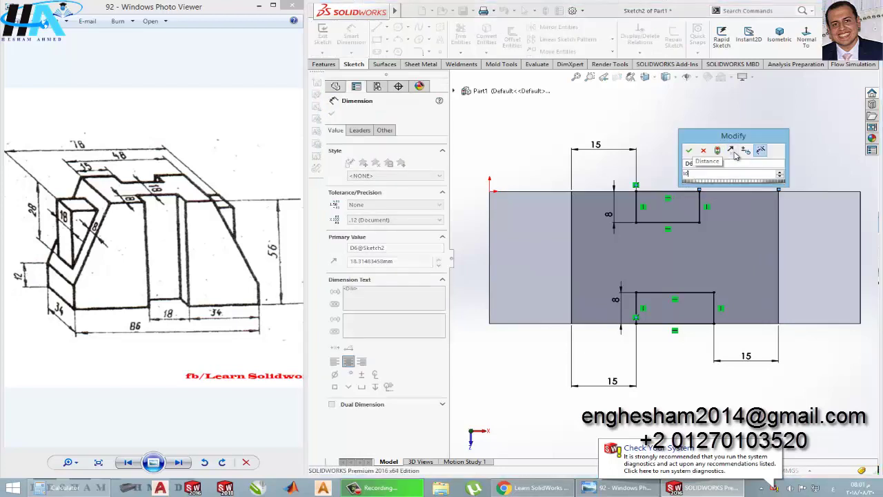
key("Return")
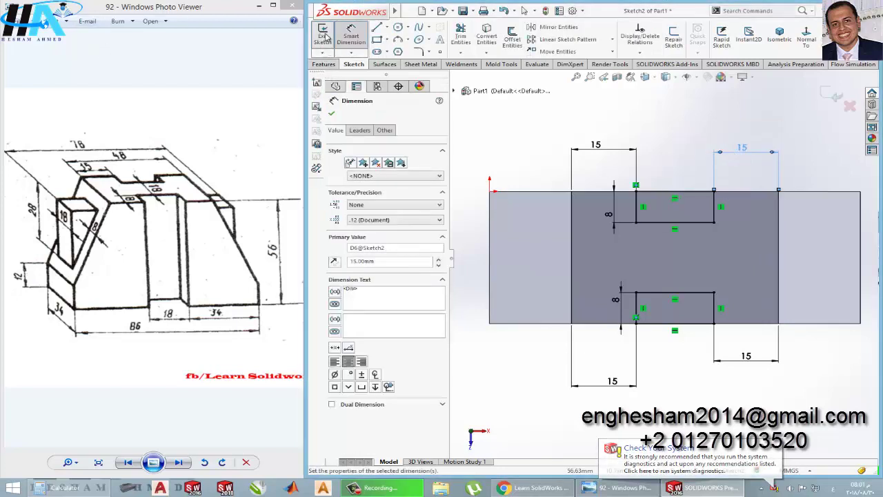
left_click(322, 35)
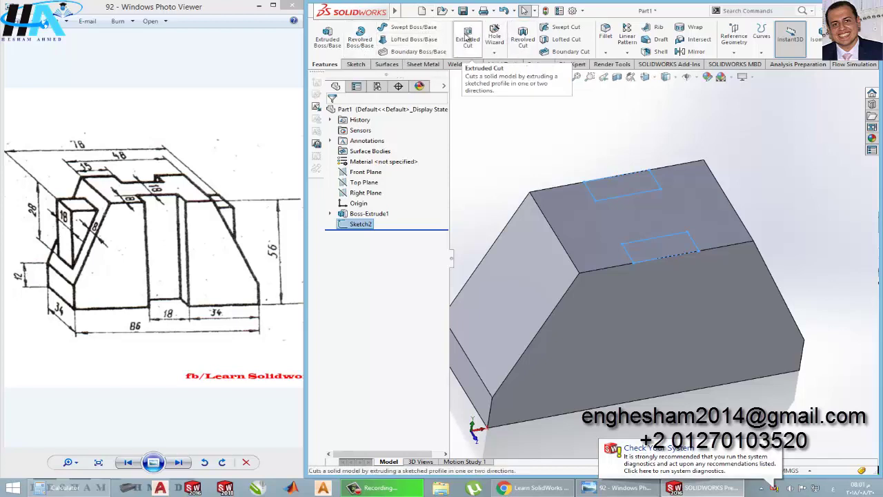
- Cut the two slot rectangles Through All as Cut-Extrude1
left_click(466, 34)
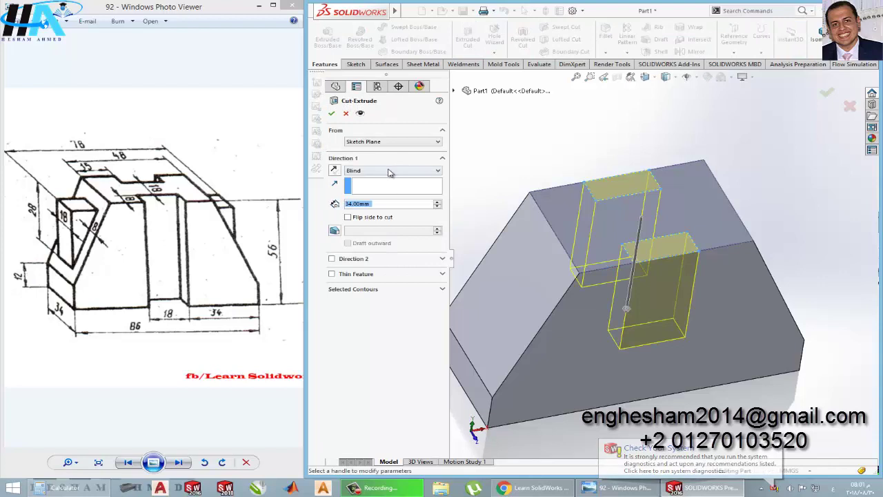
left_click(388, 171)
left_click(376, 182)
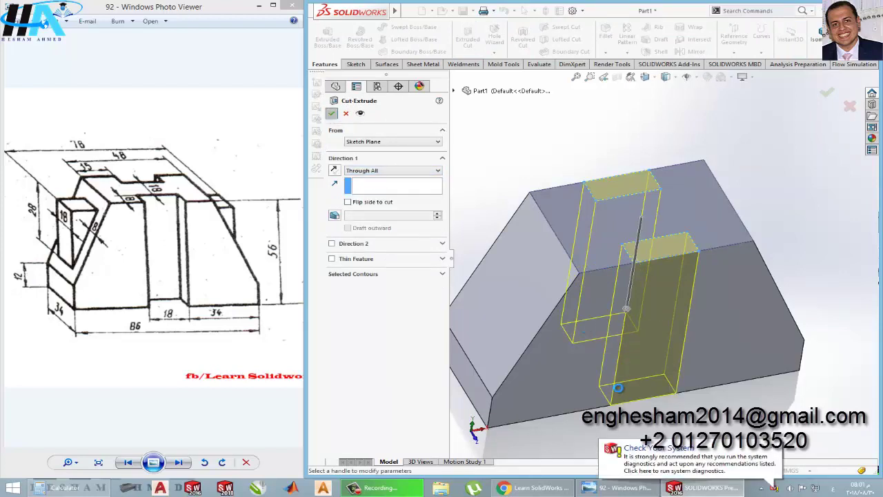
key("Return")
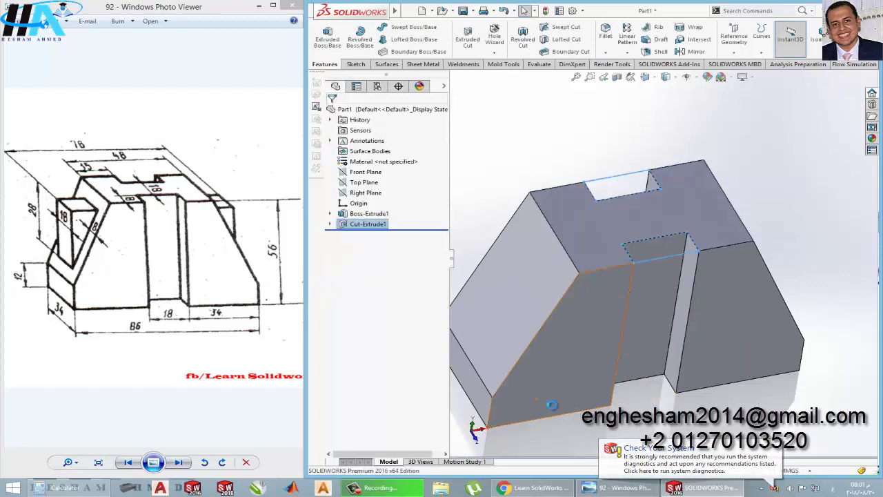
- On the sloped left face, sketch a horizontal and a slanted line closing a triangle against its edge
left_click(545, 365)
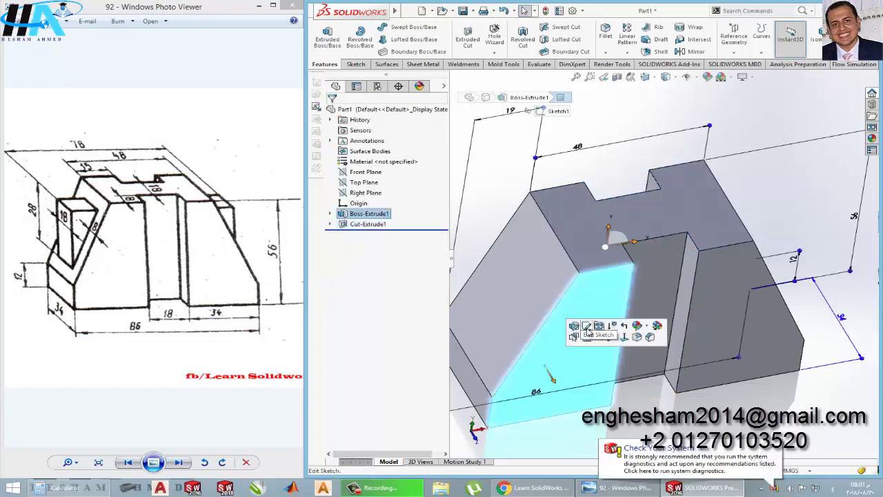
left_click(585, 338)
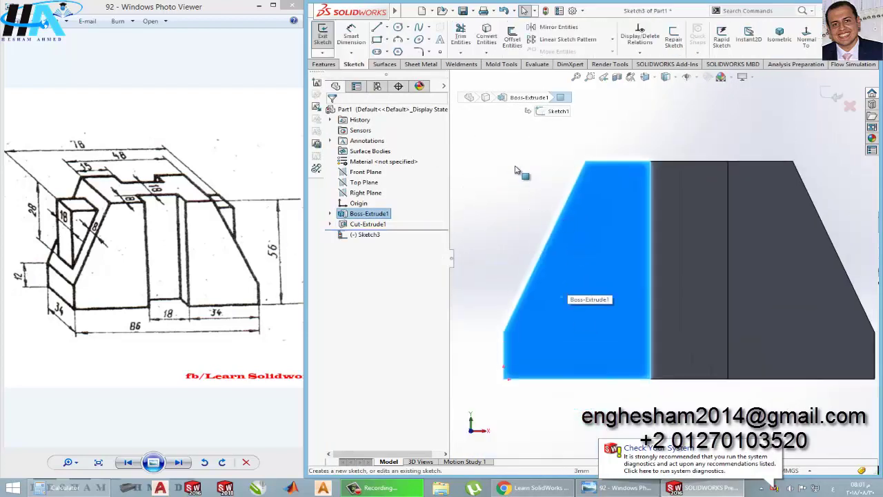
left_click(377, 30)
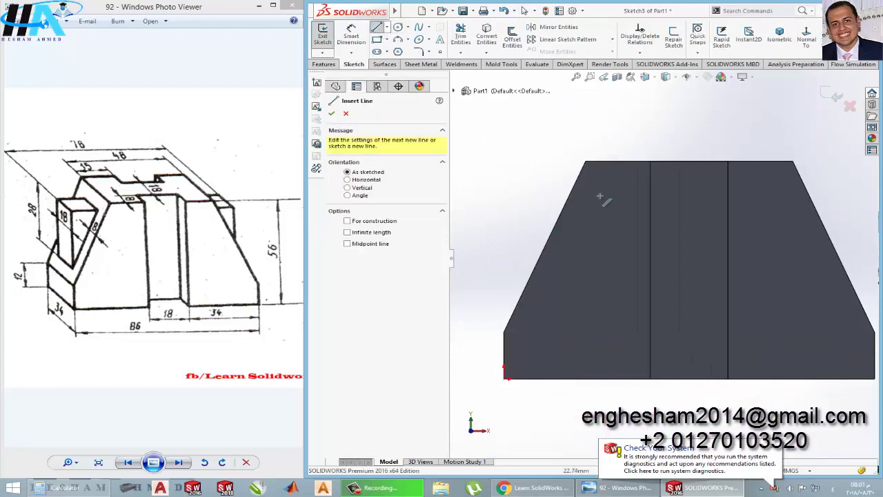
left_click(570, 196)
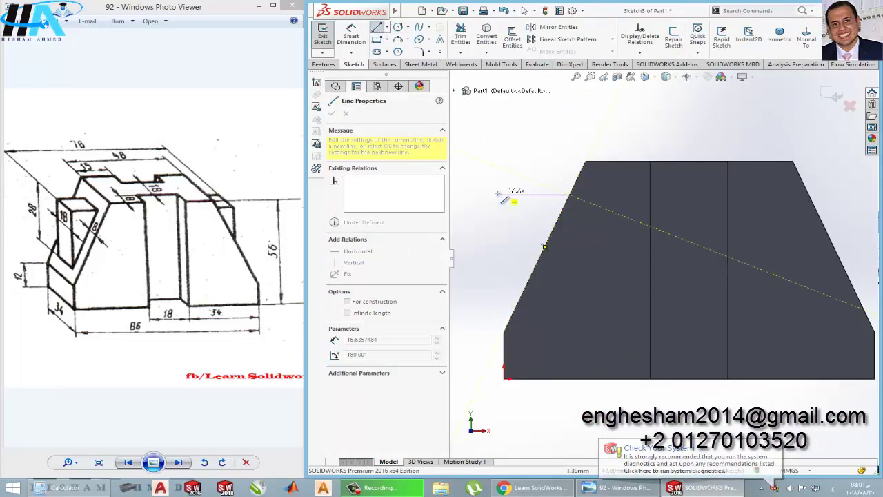
left_click(496, 195)
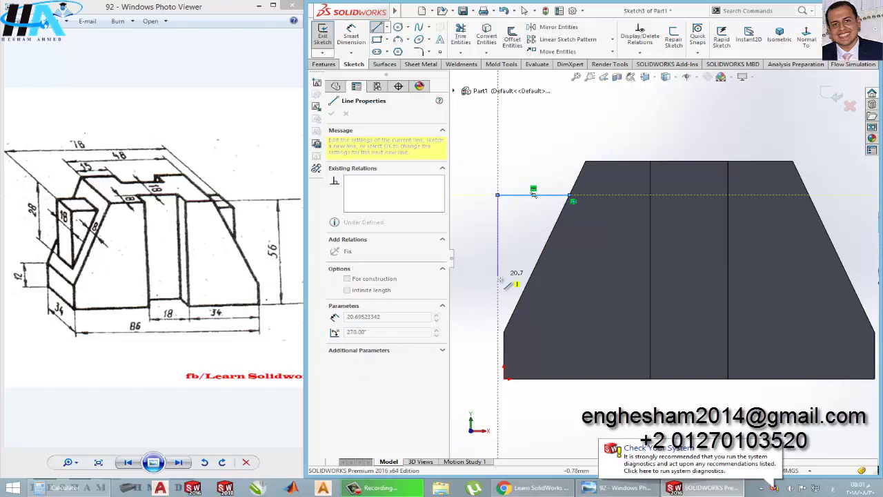
left_click(511, 319)
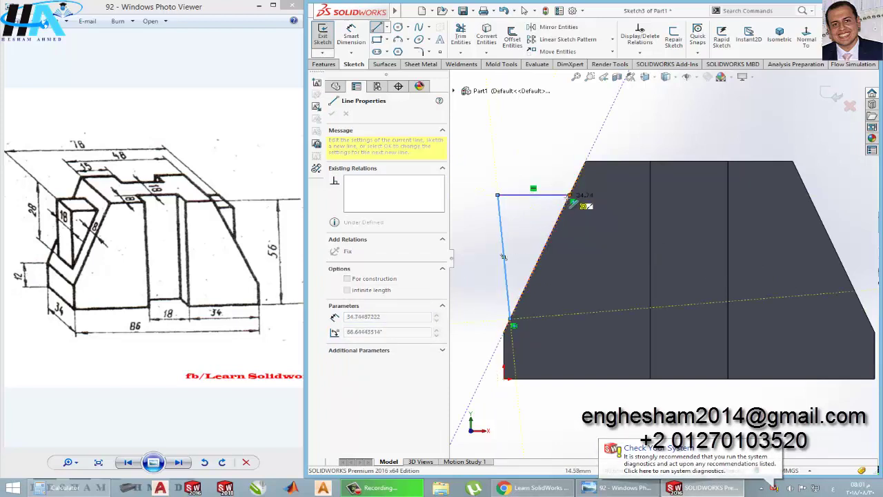
left_click(377, 28)
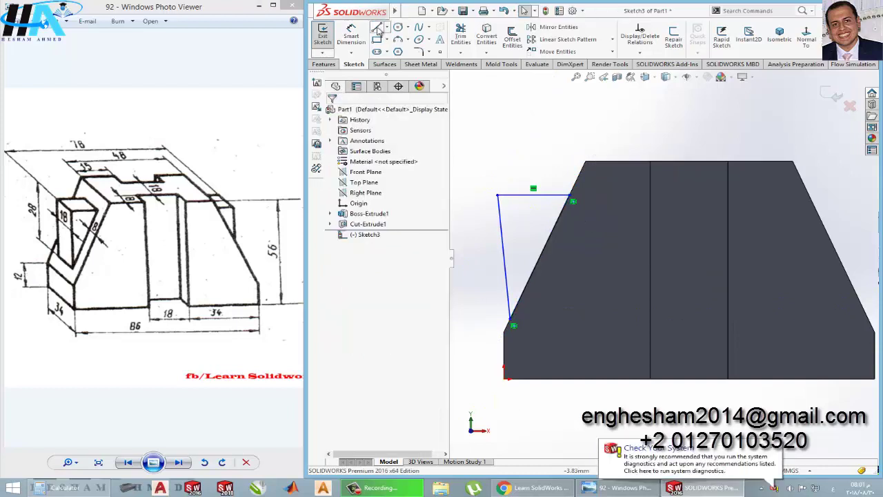
left_click(352, 33)
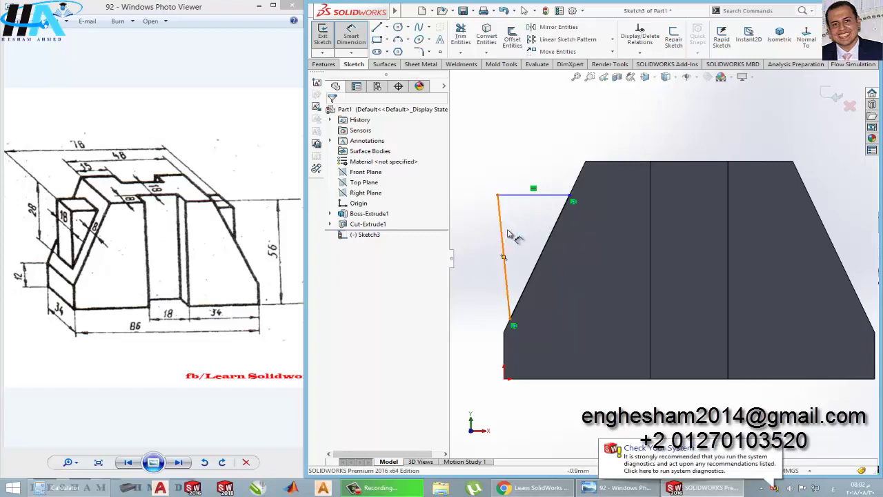
- Straighten the triangle's side line and dimension its length to 28 mm
key("Escape")
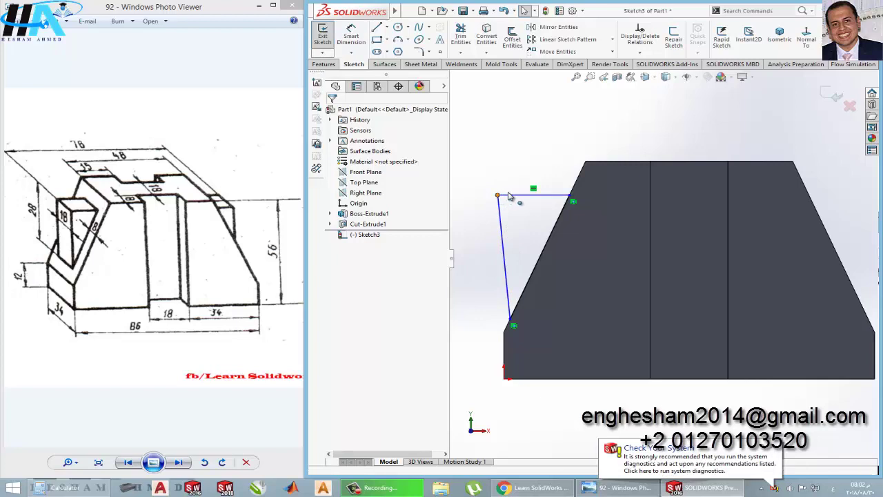
left_click_drag(497, 195, 507, 194)
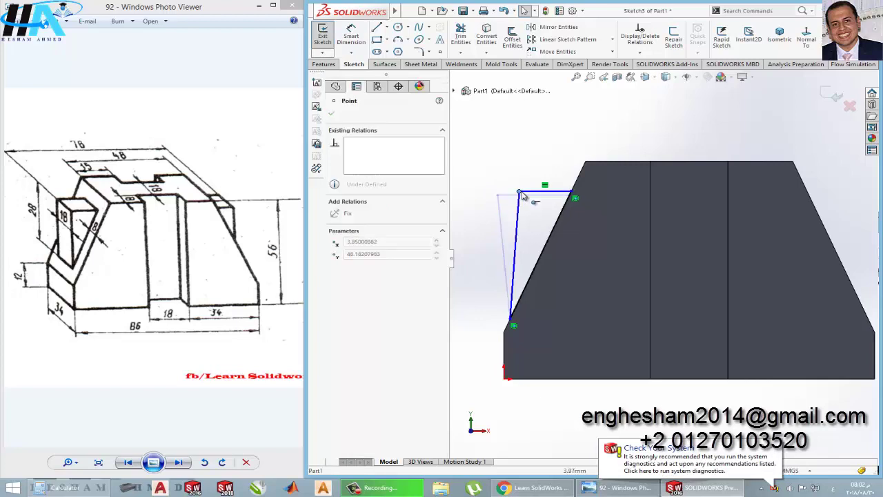
left_click(515, 228)
left_click(509, 253)
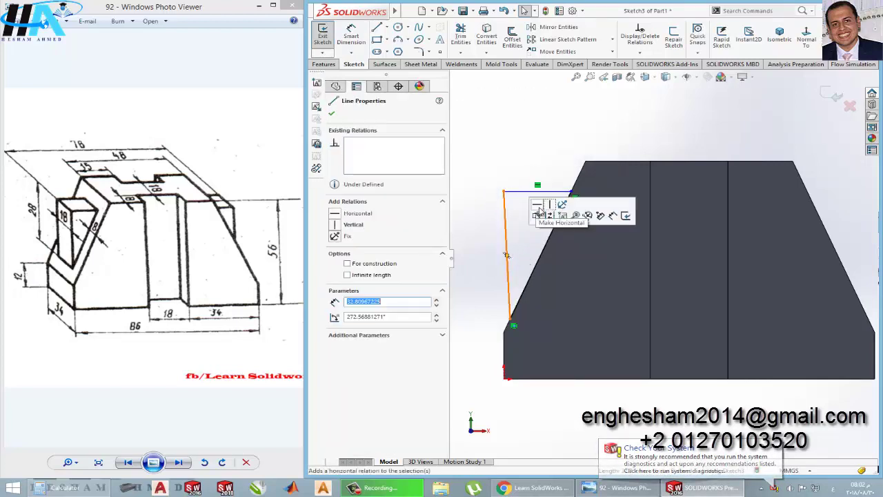
key("Escape")
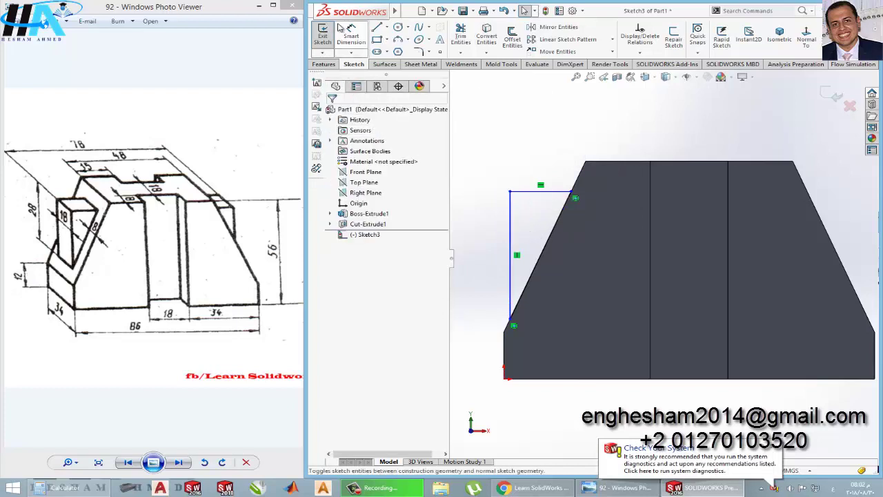
left_click(353, 36)
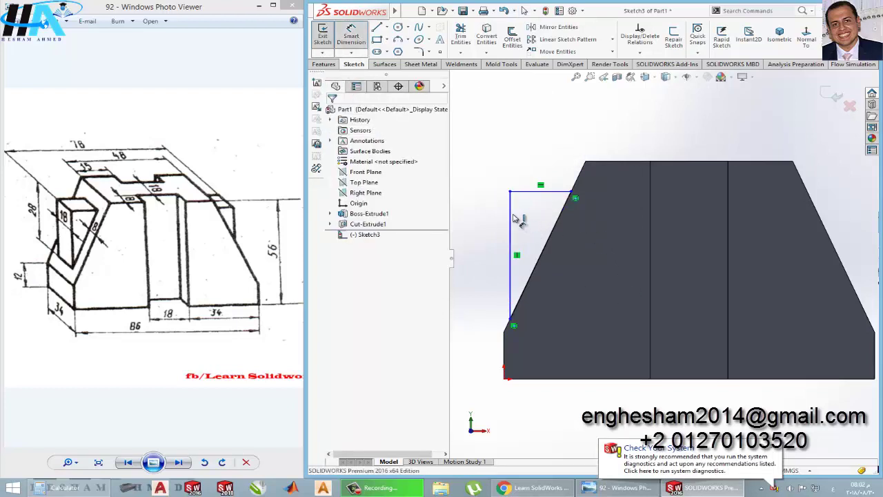
left_click(509, 219)
left_click(491, 238)
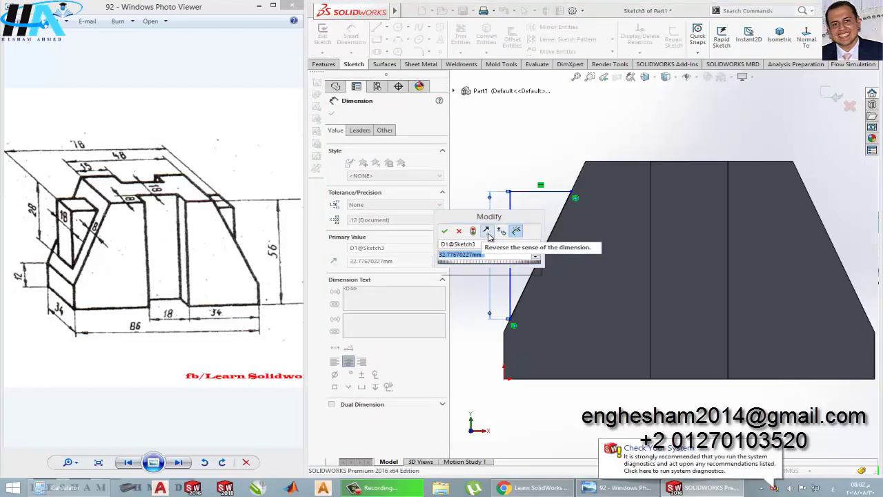
type("7")
key("Return")
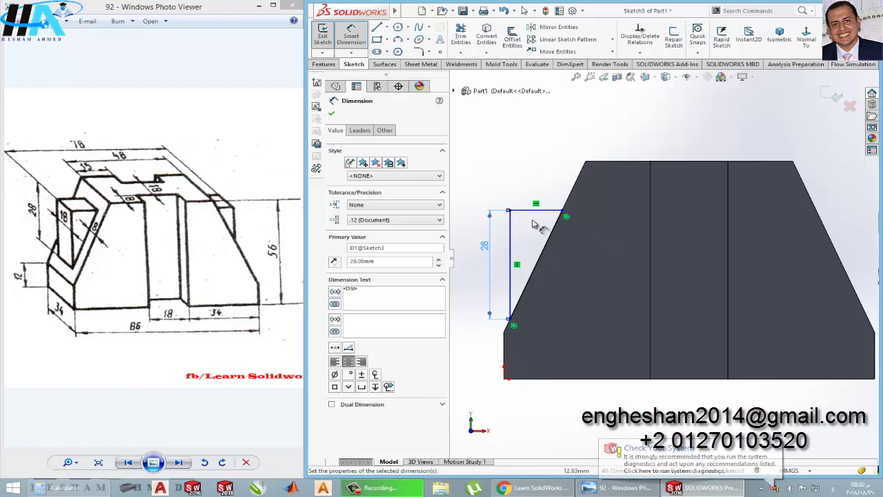
- Dimension the triangle's top line to 15 mm
left_click(535, 210)
left_click(525, 193)
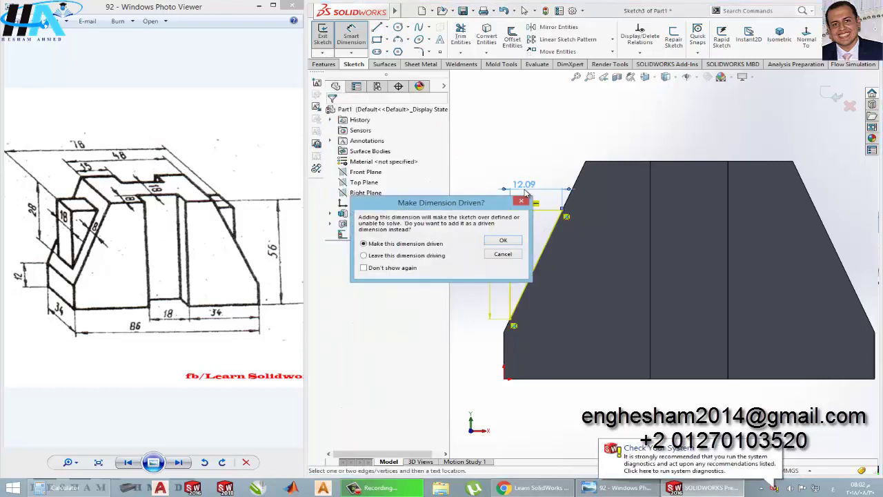
key("Escape")
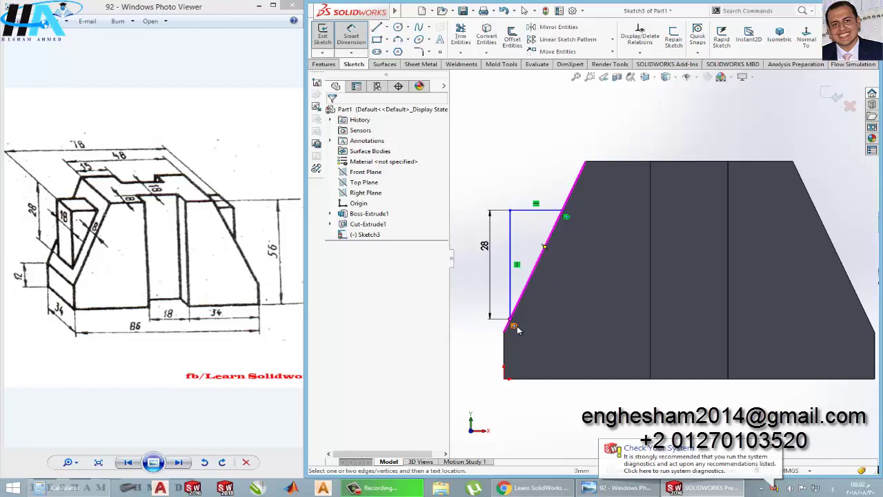
key("Escape")
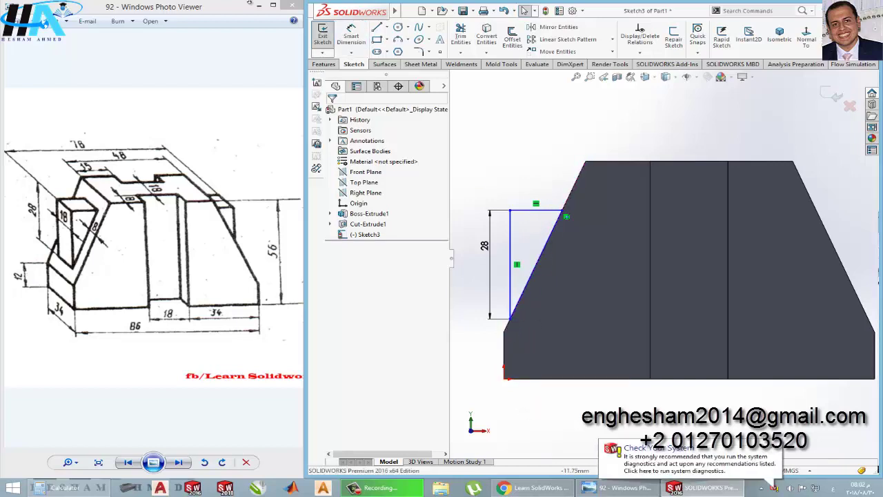
left_click(351, 36)
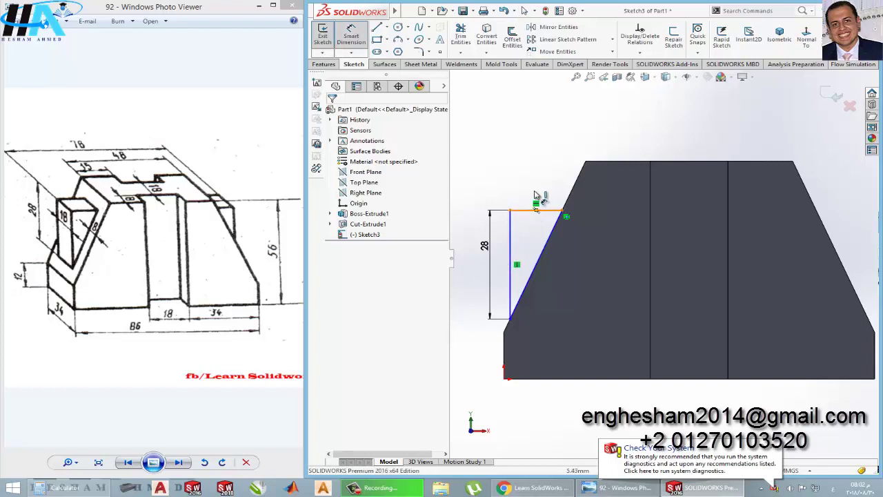
left_click(535, 197)
left_click(528, 178)
type("18")
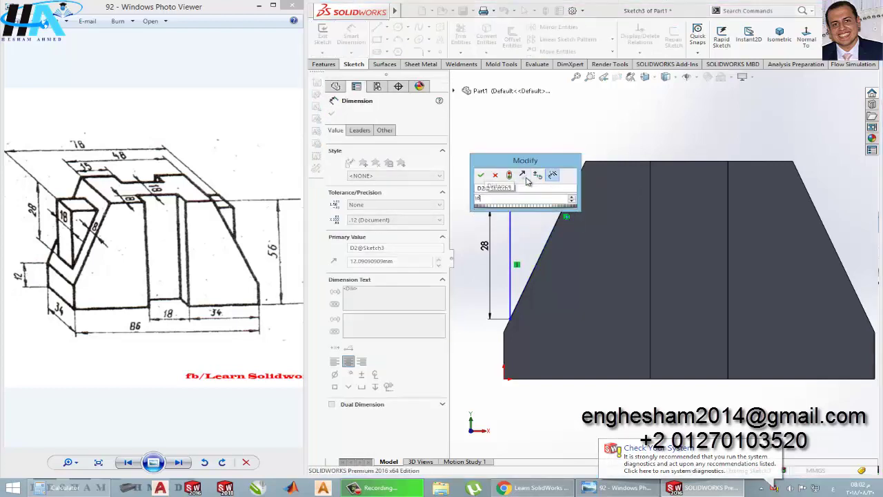
key("Return")
key("Escape")
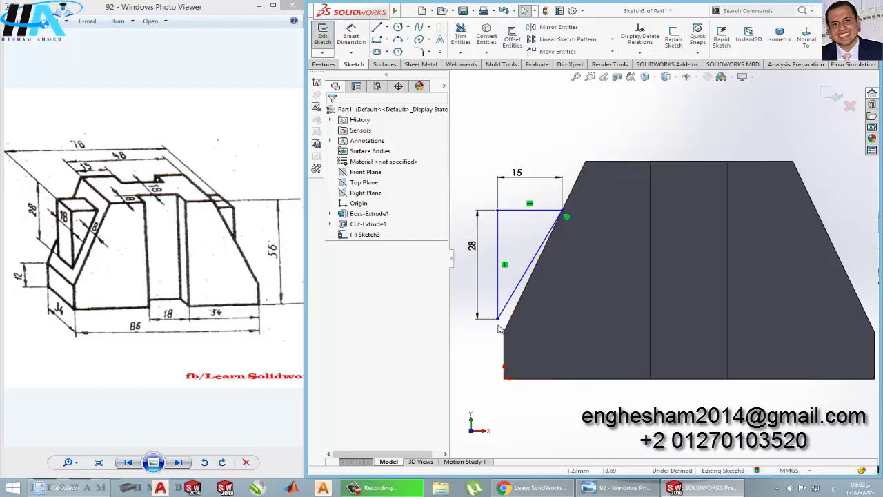
- Snap the triangle's corners onto the slanted edge, make the side line vertical, and exit the sketch
mouse_move(497, 320)
left_mouse_down()
mouse_move(550, 306)
mouse_move(545, 324)
left_mouse_up()
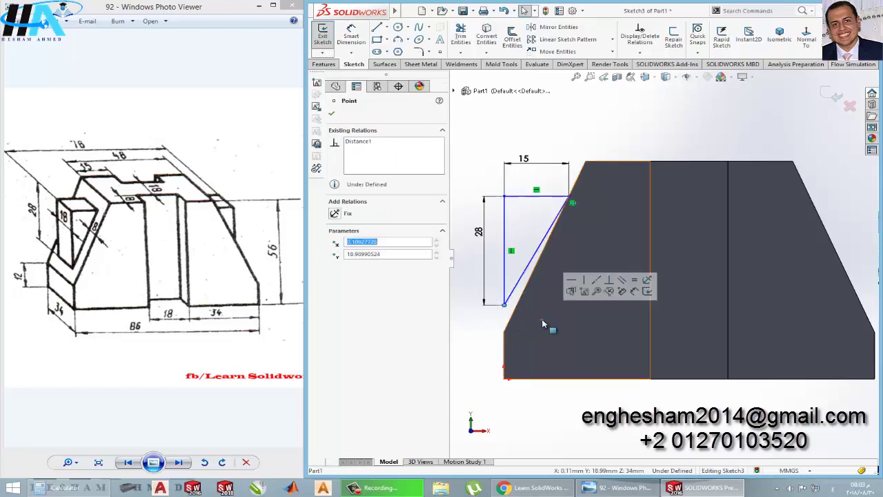
key("Escape")
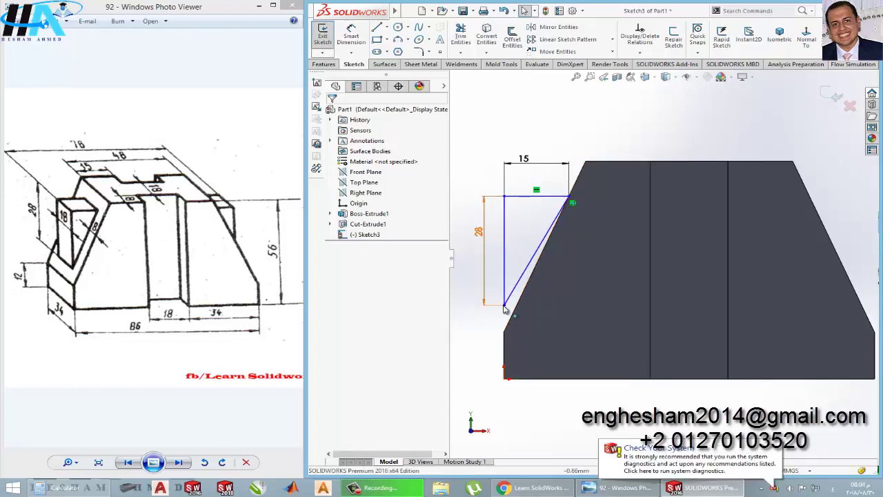
mouse_move(510, 313)
left_mouse_down()
mouse_move(516, 296)
mouse_move(520, 310)
left_mouse_up()
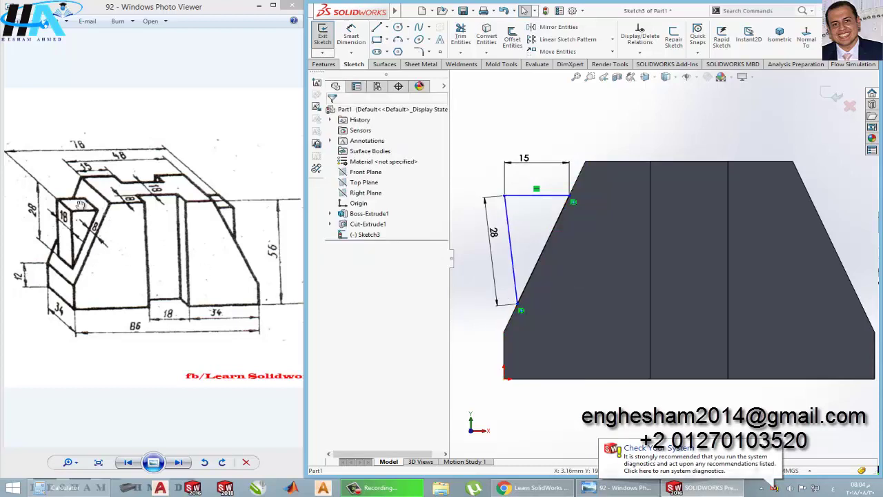
left_click(571, 199)
left_click_drag(584, 189, 578, 178)
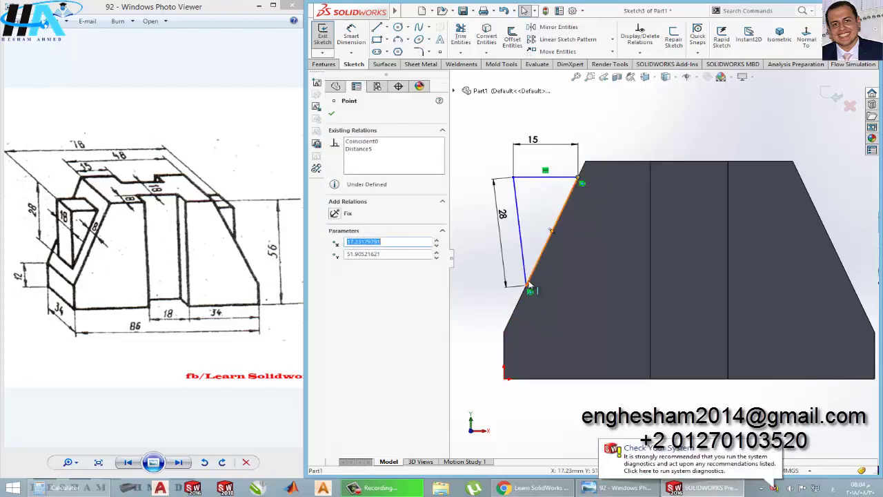
left_click_drag(528, 290, 528, 289)
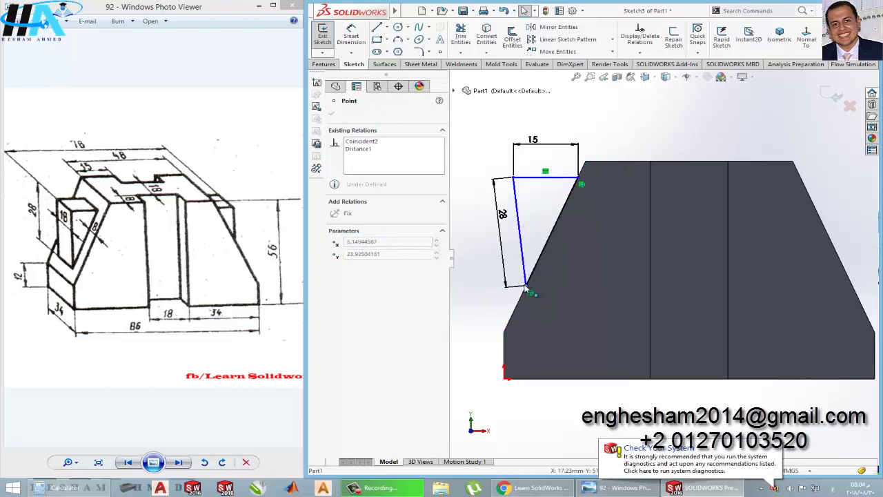
left_click_drag(528, 288, 527, 286)
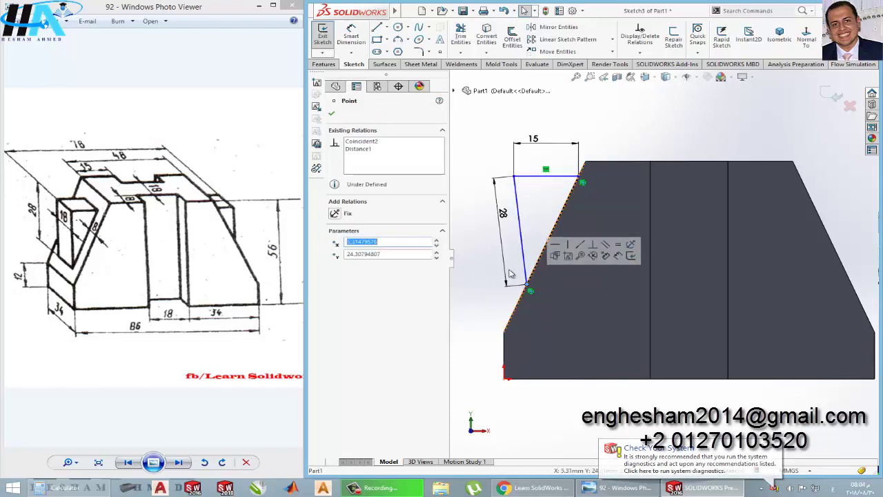
left_click(503, 269)
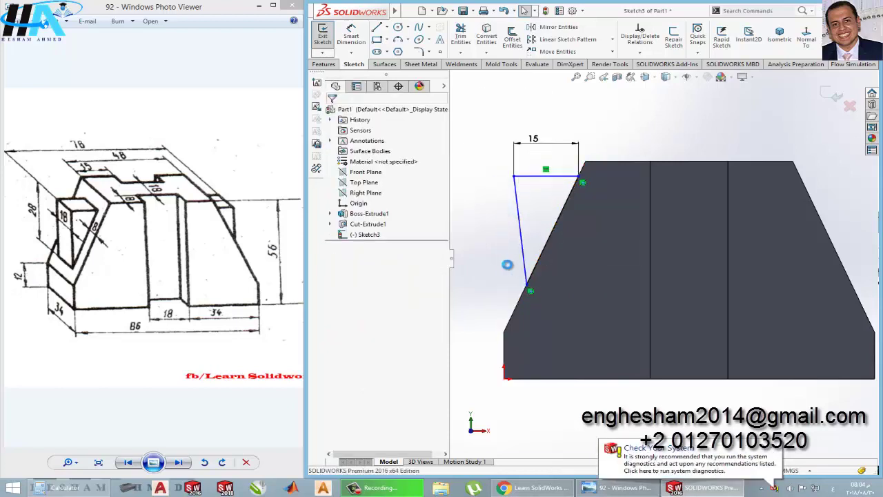
left_click(527, 269)
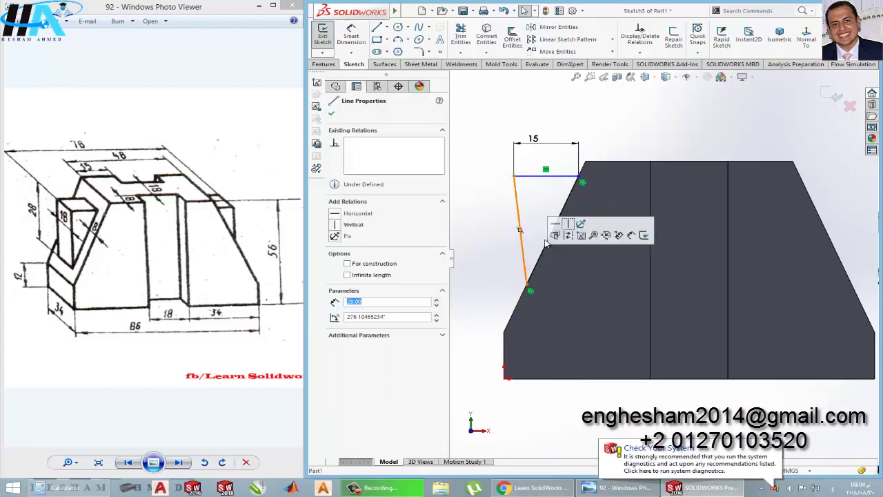
left_click(568, 223)
key("Escape")
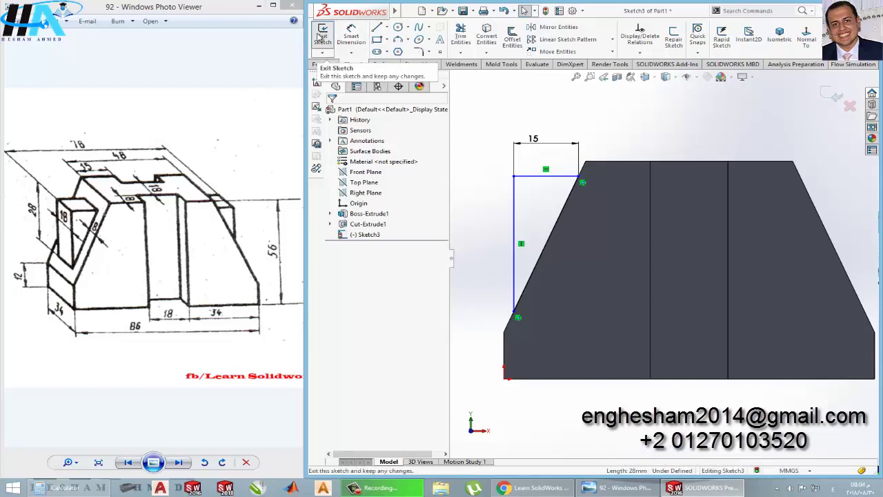
left_click(322, 35)
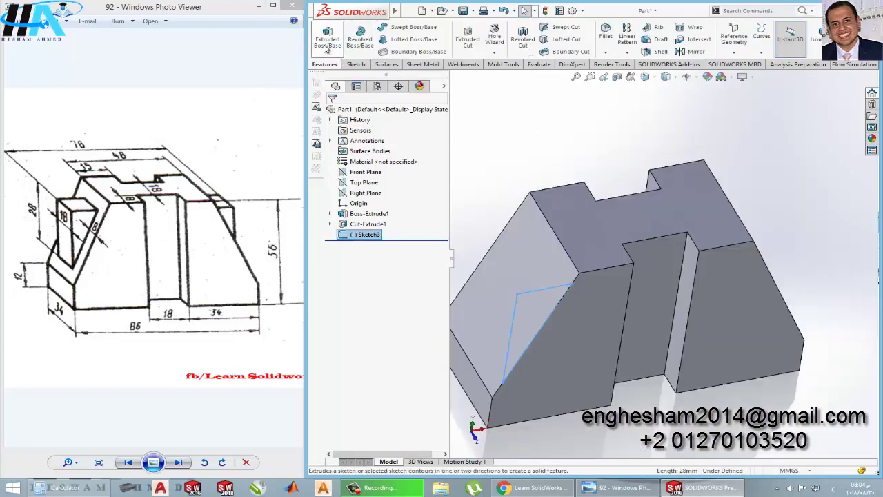
- Extrude Sketch3 as a reversed 18 mm boss starting from a reversed 8 mm offset
left_click(327, 36)
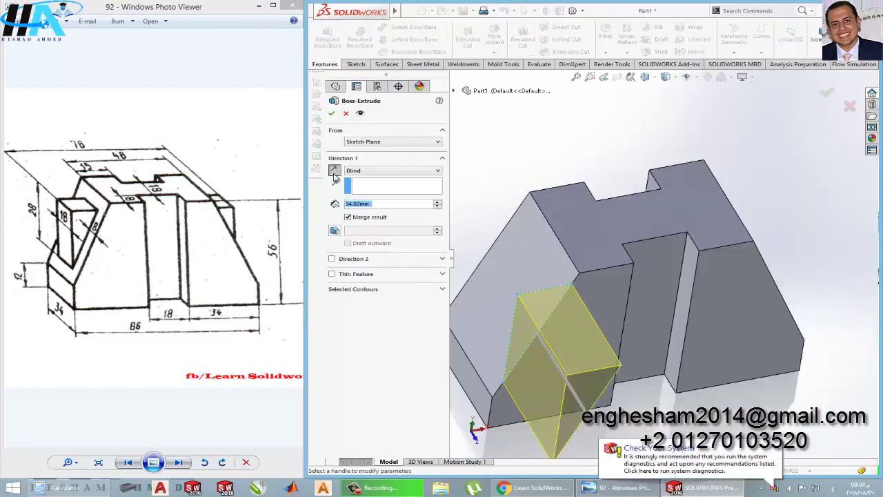
left_click(334, 173)
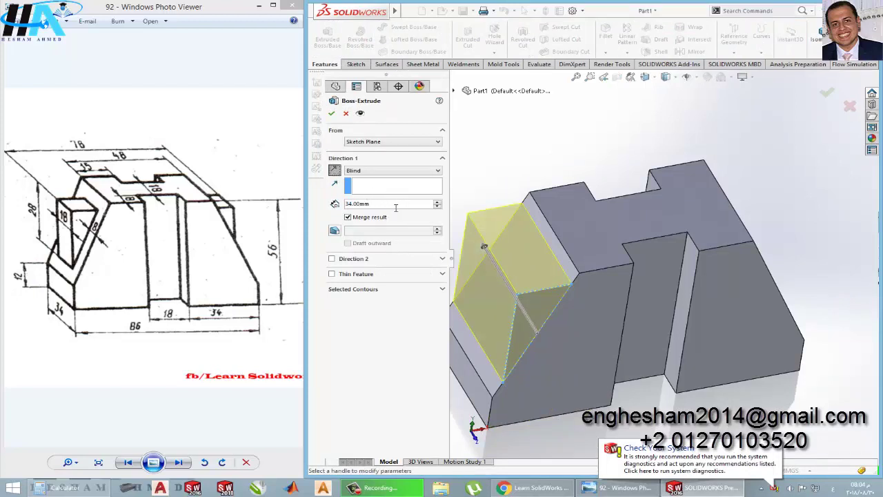
type("18")
key("Return")
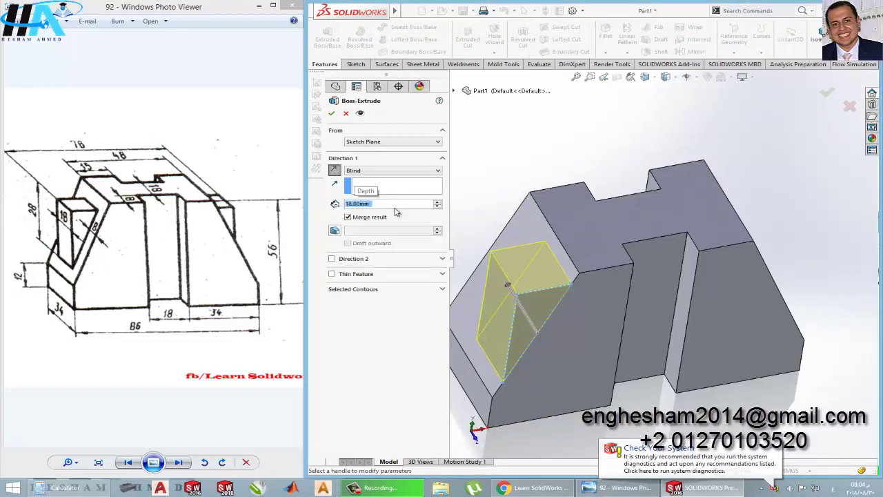
left_click(415, 143)
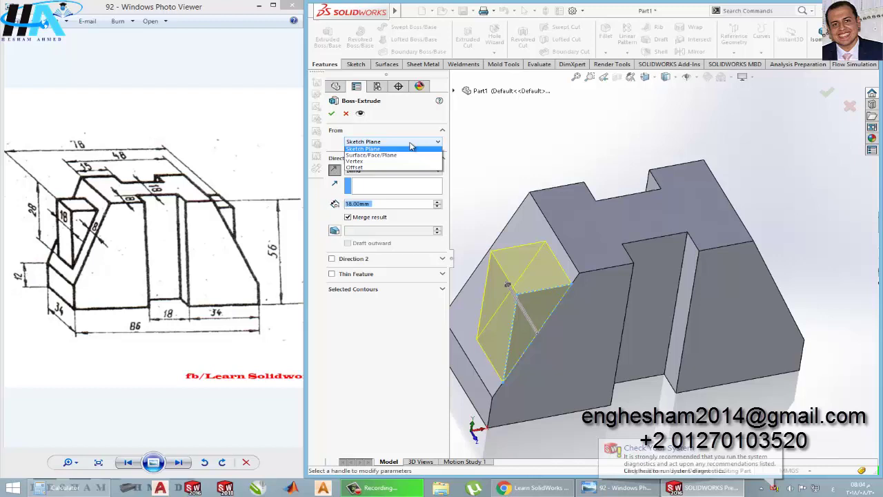
left_click(385, 171)
type("8")
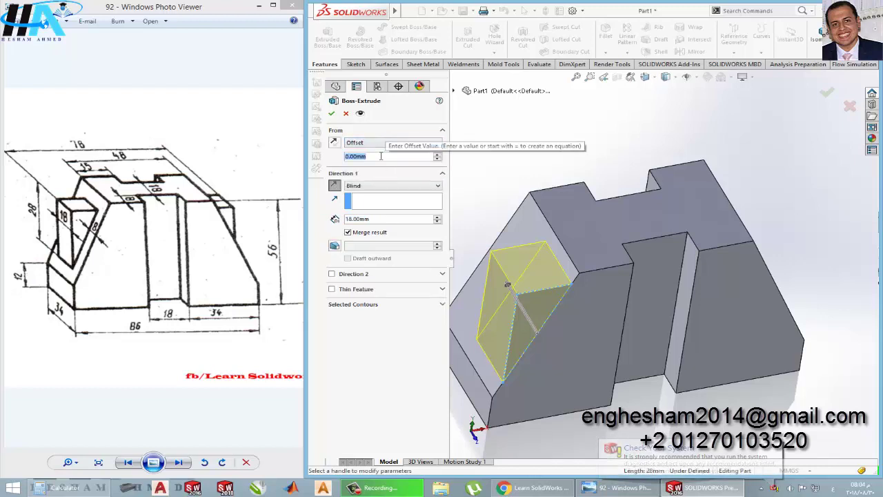
key("Return")
left_click(335, 142)
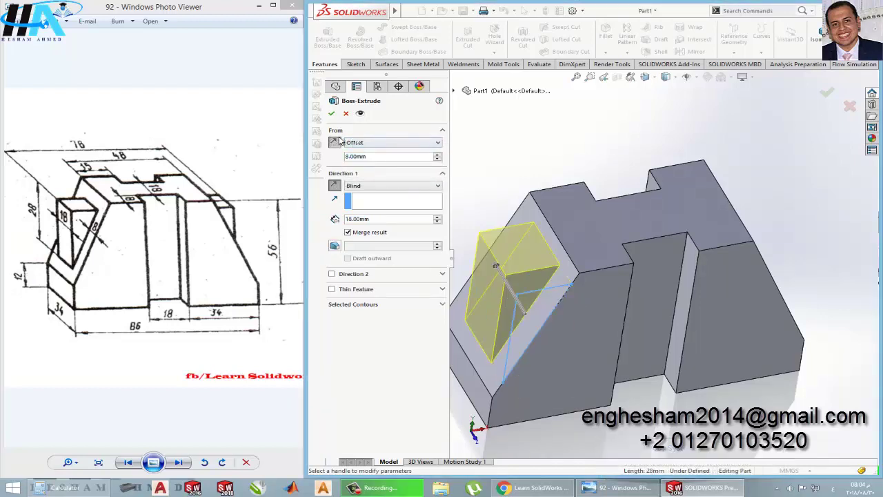
left_click(332, 115)
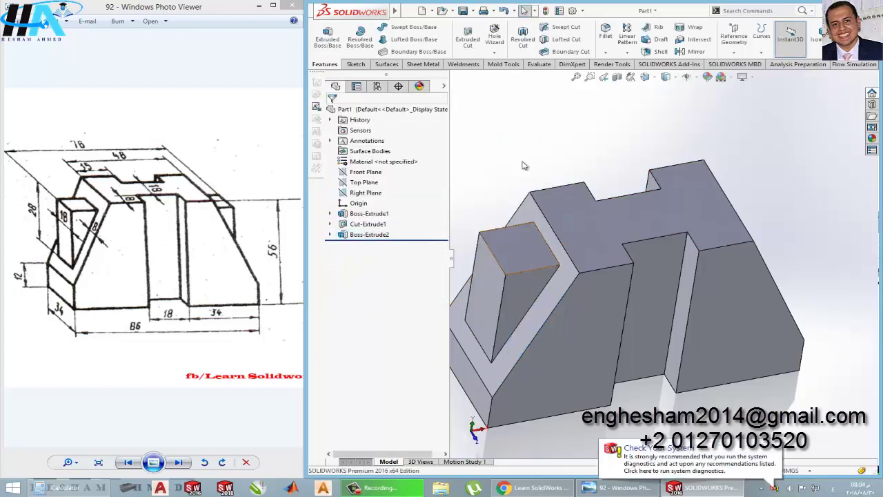
- Create reference Plane1 midway between the left and right end faces
left_click(733, 37)
left_click(735, 65)
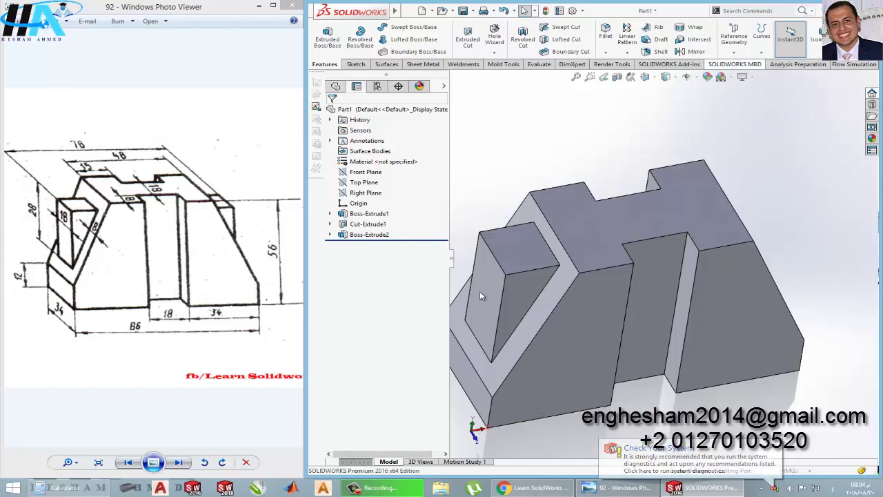
left_click(475, 399)
middle_click_drag(690, 333, 863, 327)
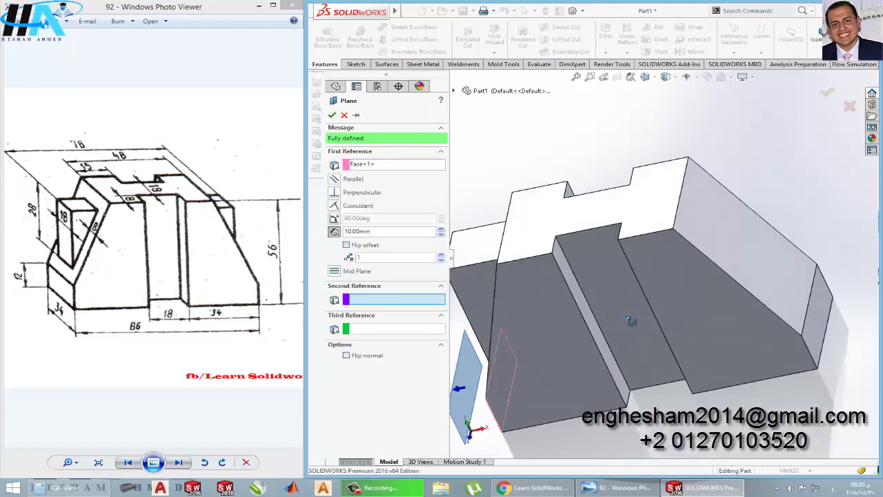
left_click(822, 318)
left_click(332, 115)
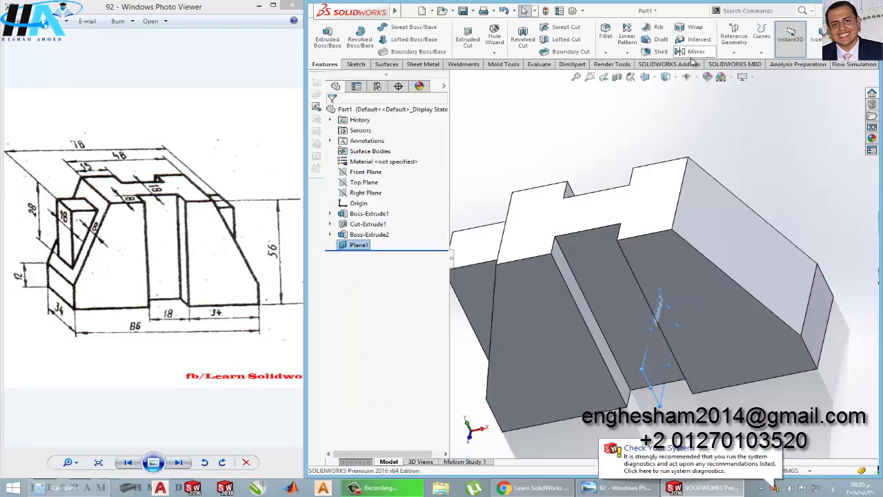
- Mirror Boss-Extrude2 across Plane1, then hide Plane1
left_click(690, 51)
mouse_move(635, 253)
middle_mouse_down()
mouse_move(661, 238)
mouse_move(648, 249)
middle_mouse_up()
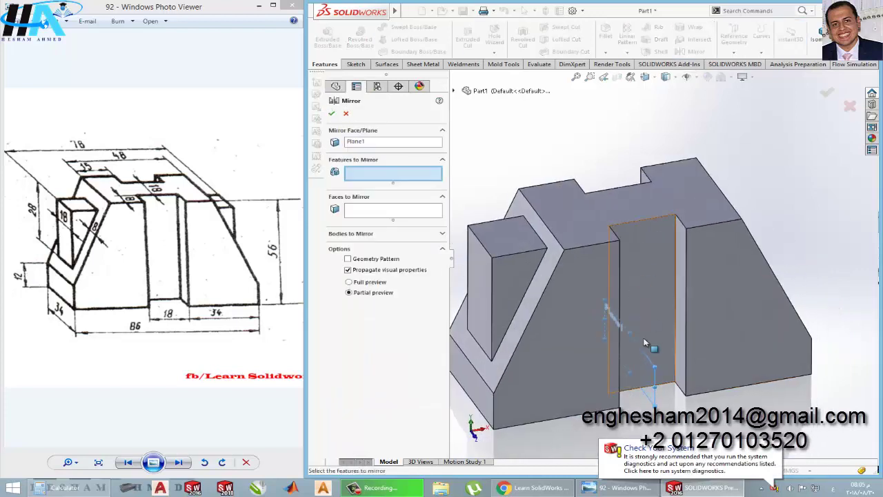
left_click(477, 261)
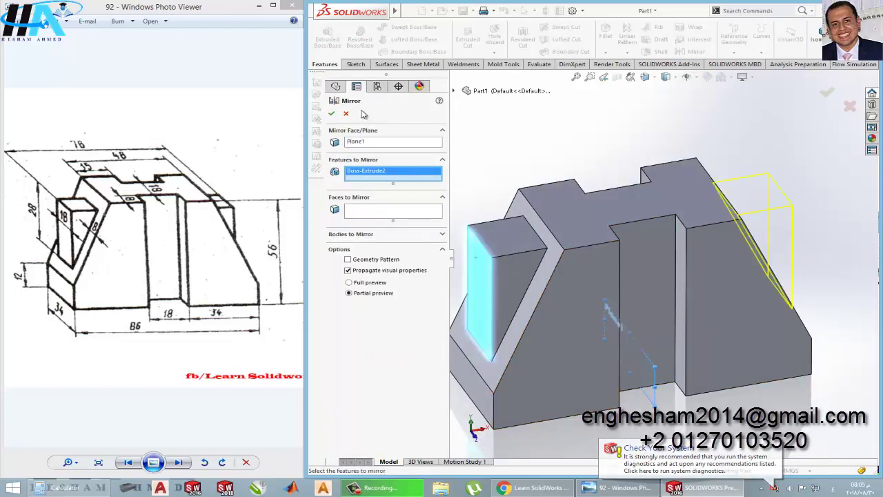
left_click(333, 113)
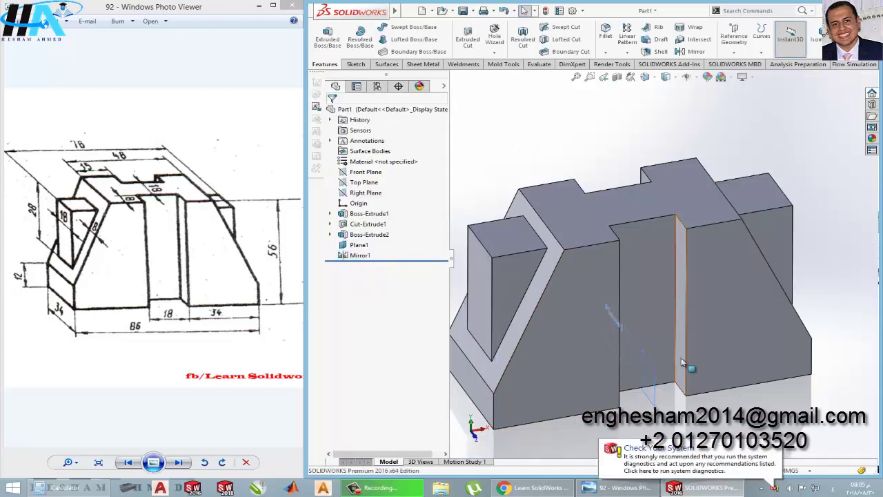
left_click(656, 391)
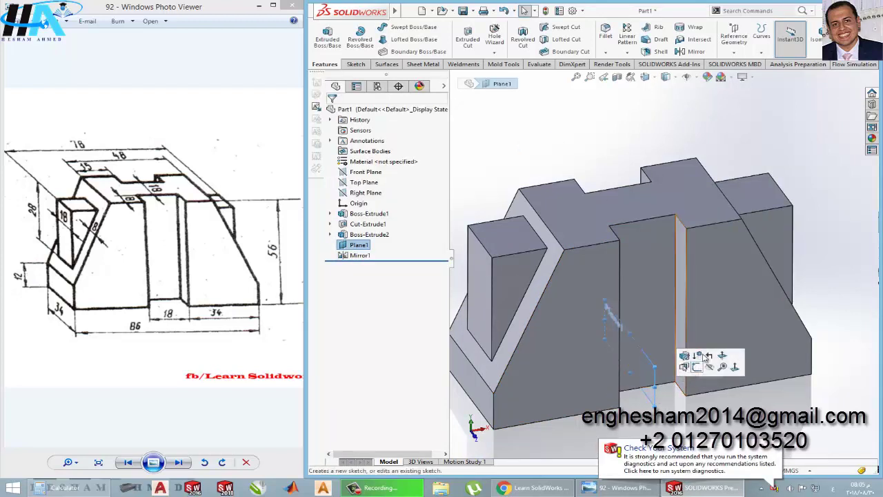
left_click(668, 411)
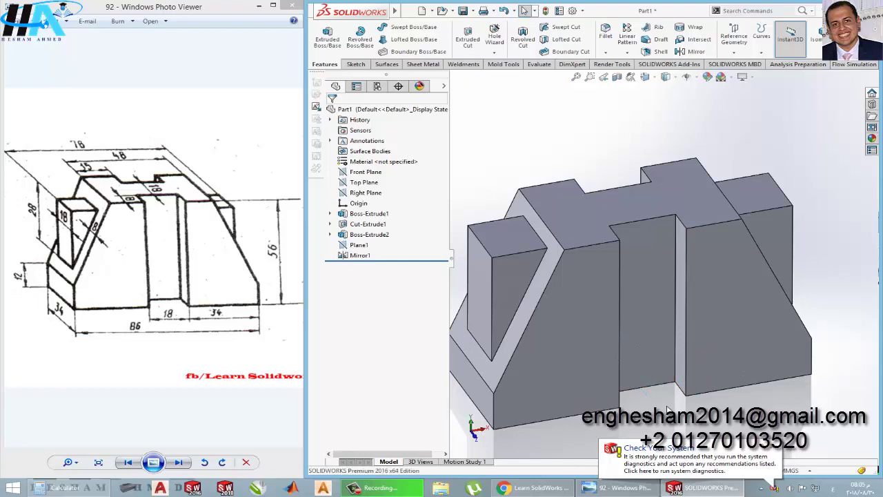
- Apply Copper from the Copper Alloys library as the part material
right_click(373, 162)
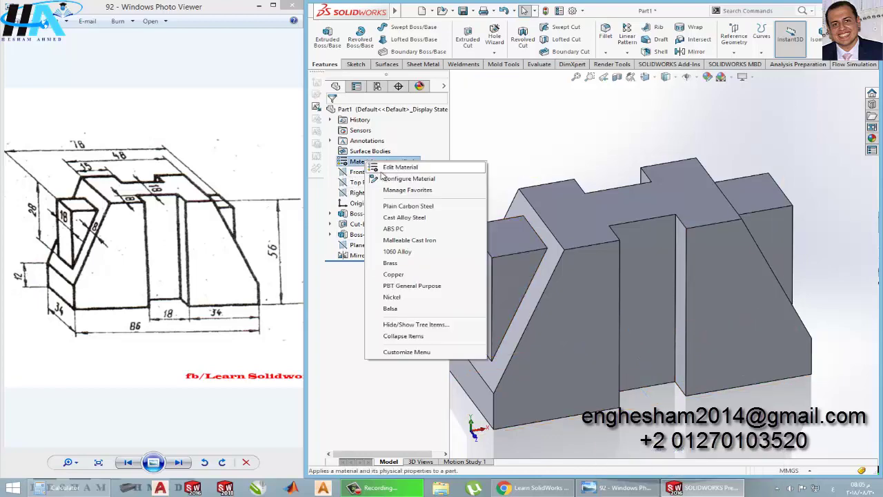
left_click(383, 177)
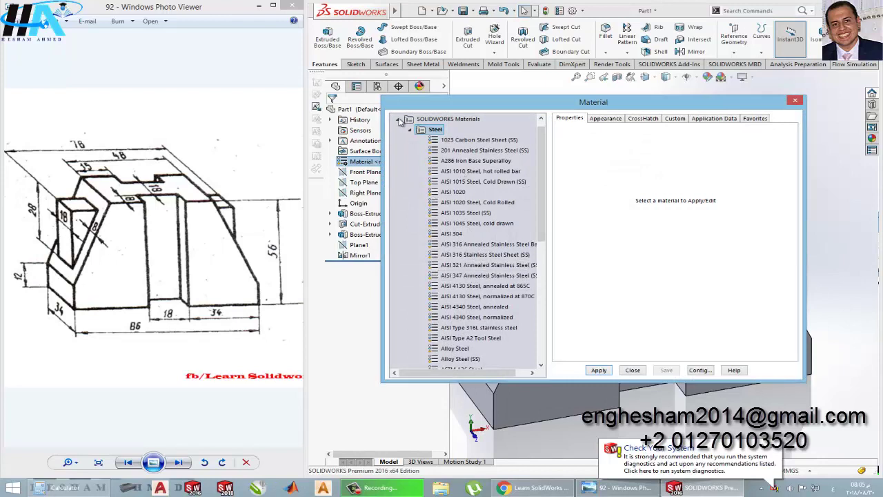
left_click(410, 131)
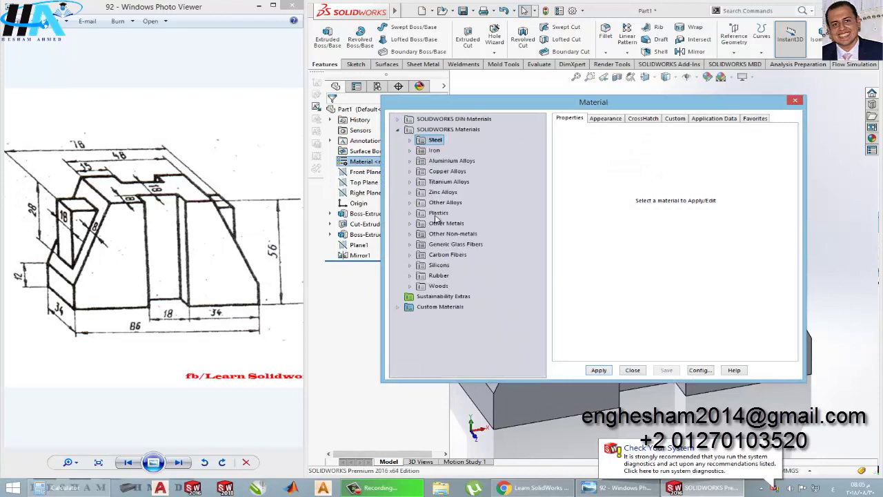
left_click(412, 171)
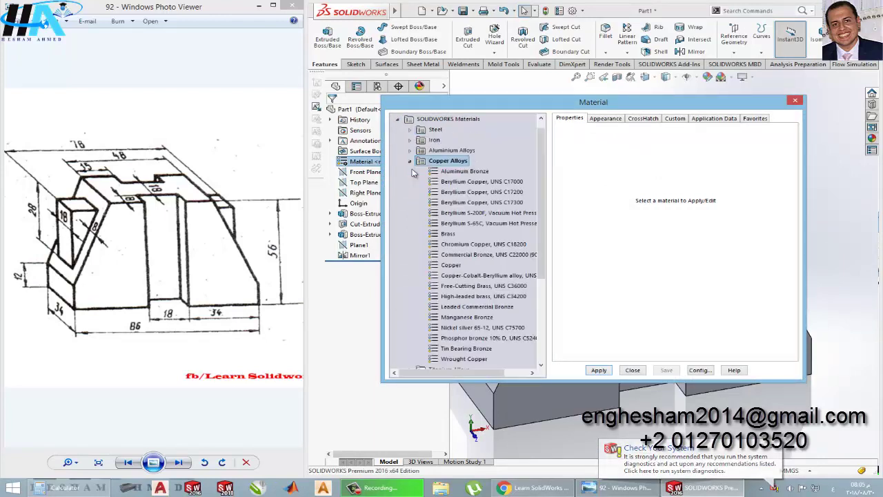
left_click(454, 266)
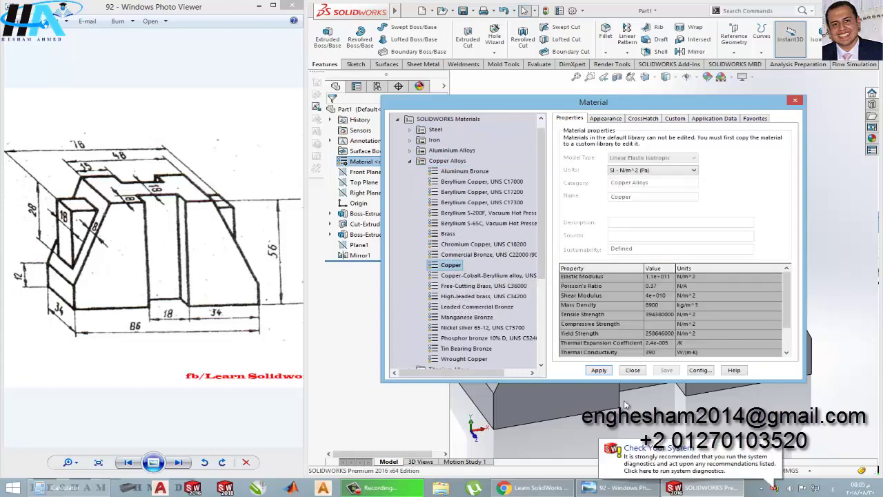
left_click(632, 369)
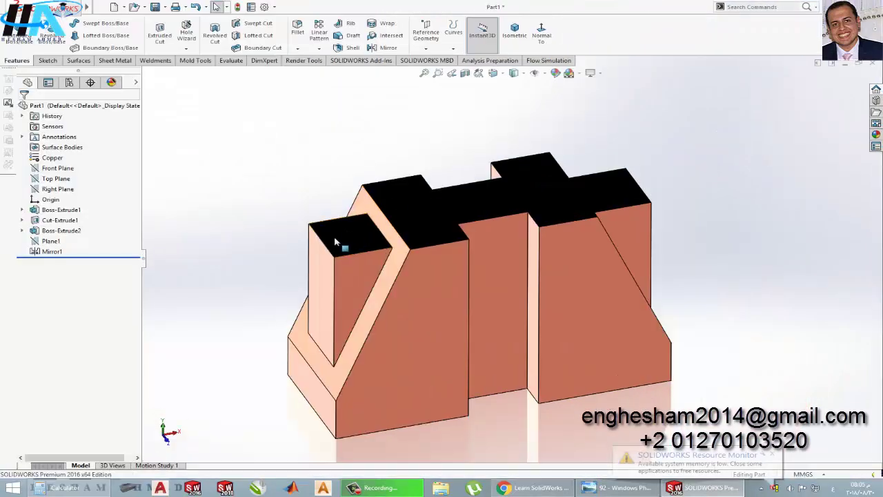
mouse_move(339, 241)
middle_mouse_down()
mouse_move(331, 211)
mouse_move(338, 214)
middle_mouse_up()
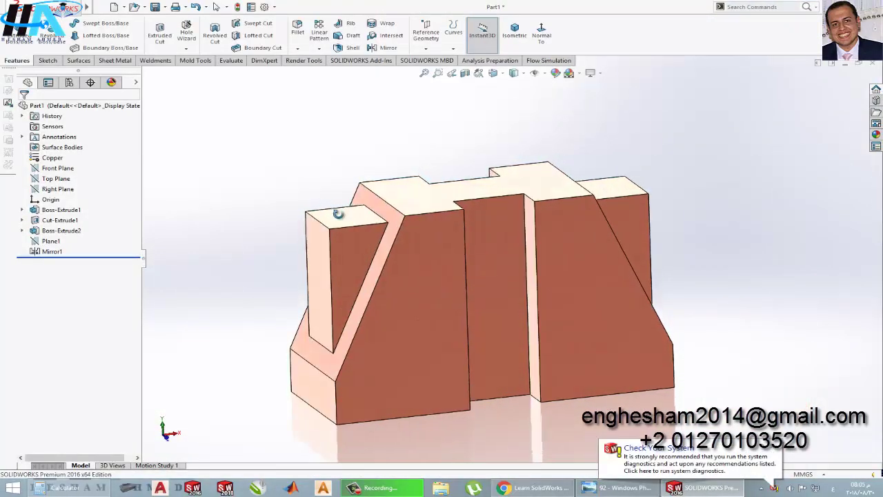
middle_click_drag(356, 248, 442, 345)
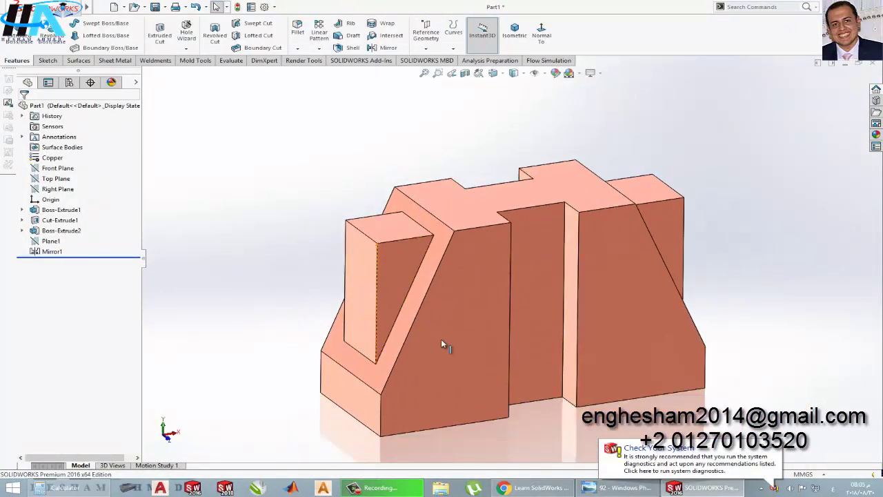
scroll(442, 345, "down", 2)
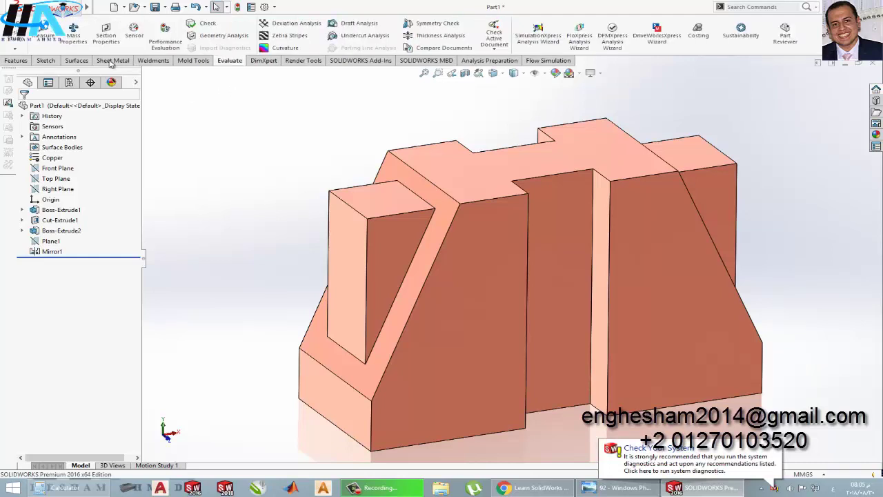
left_click(73, 34)
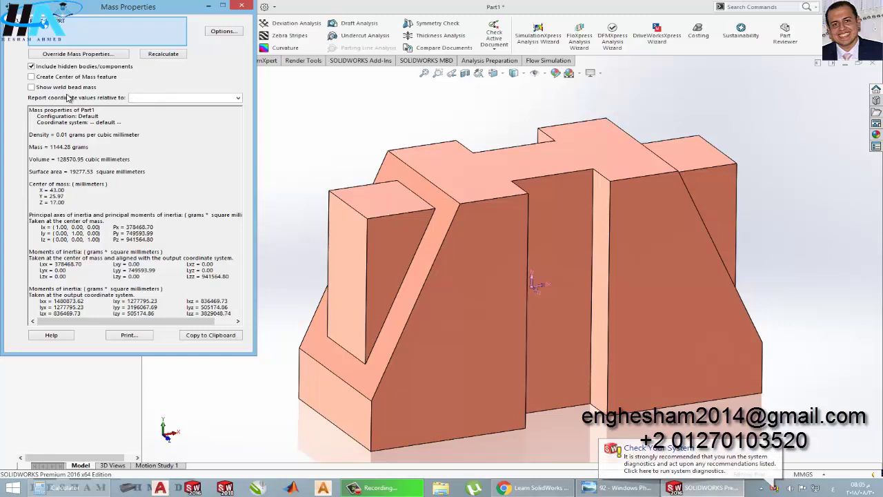
left_click(243, 7)
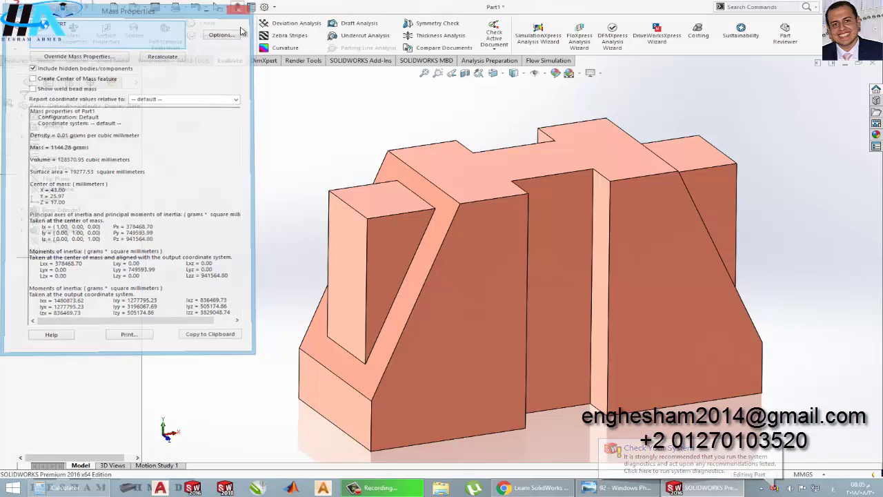
- Switch to the browser showing the Learn SolidWorks Arabic Facebook page
mouse_move(532, 487)
left_click(572, 491)
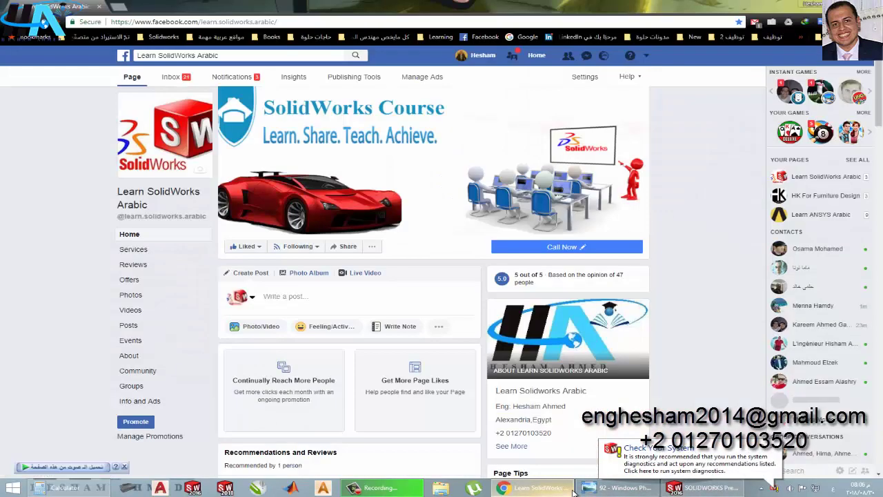